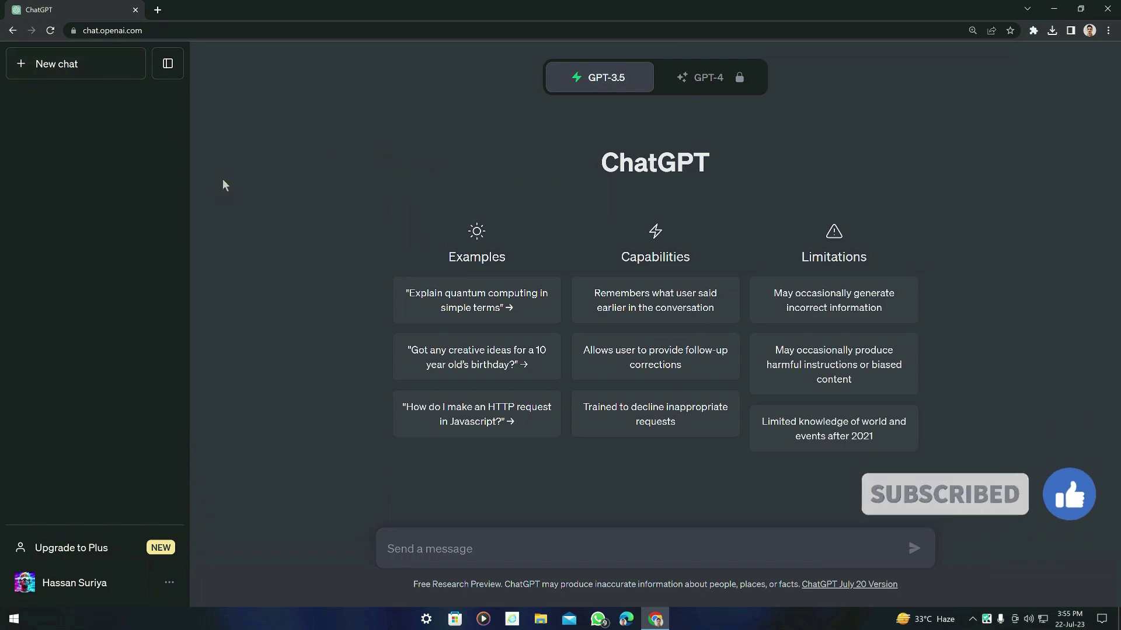
Open a new browser tab next to the ChatGPT tab.
click(158, 11)
Go to draw.io and start a new blank diagram.
text(draw)
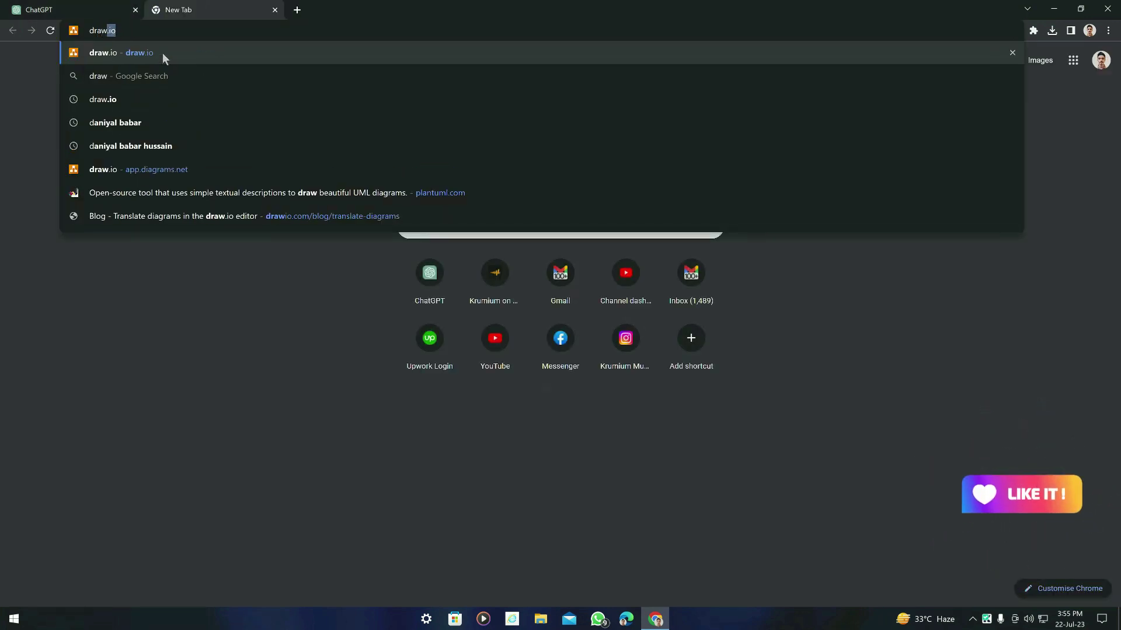
key(Return)
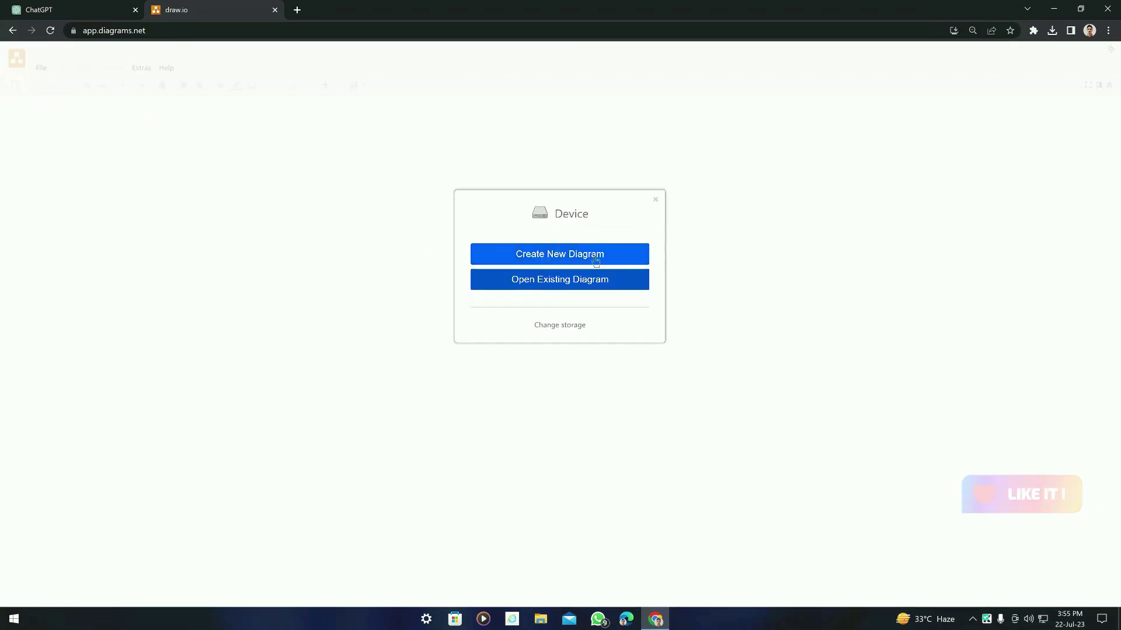
click(559, 257)
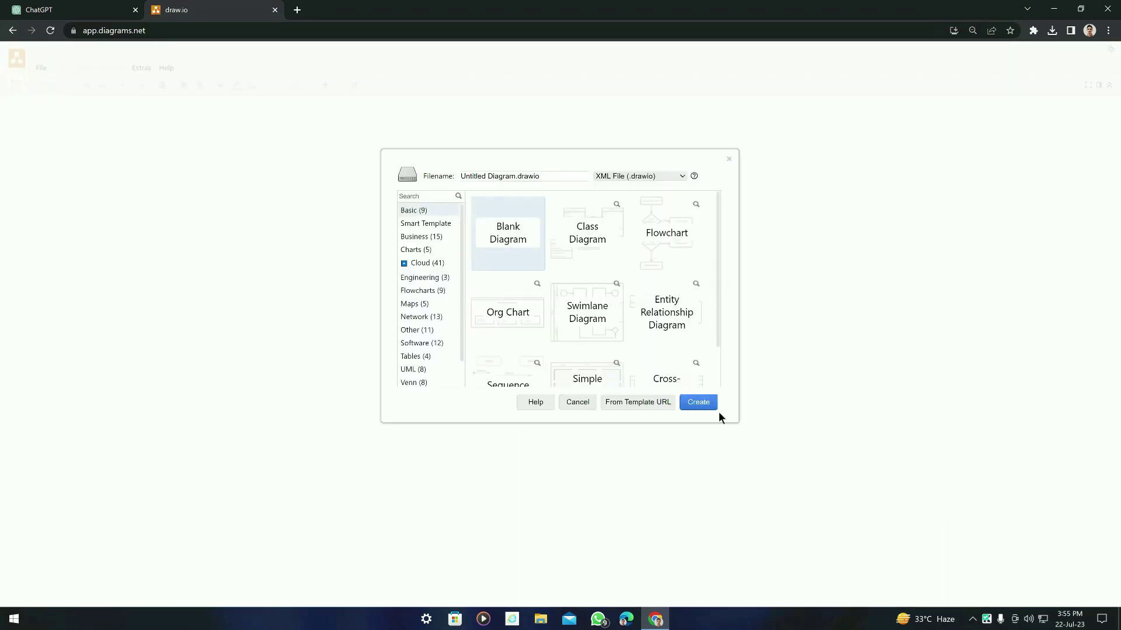
click(698, 402)
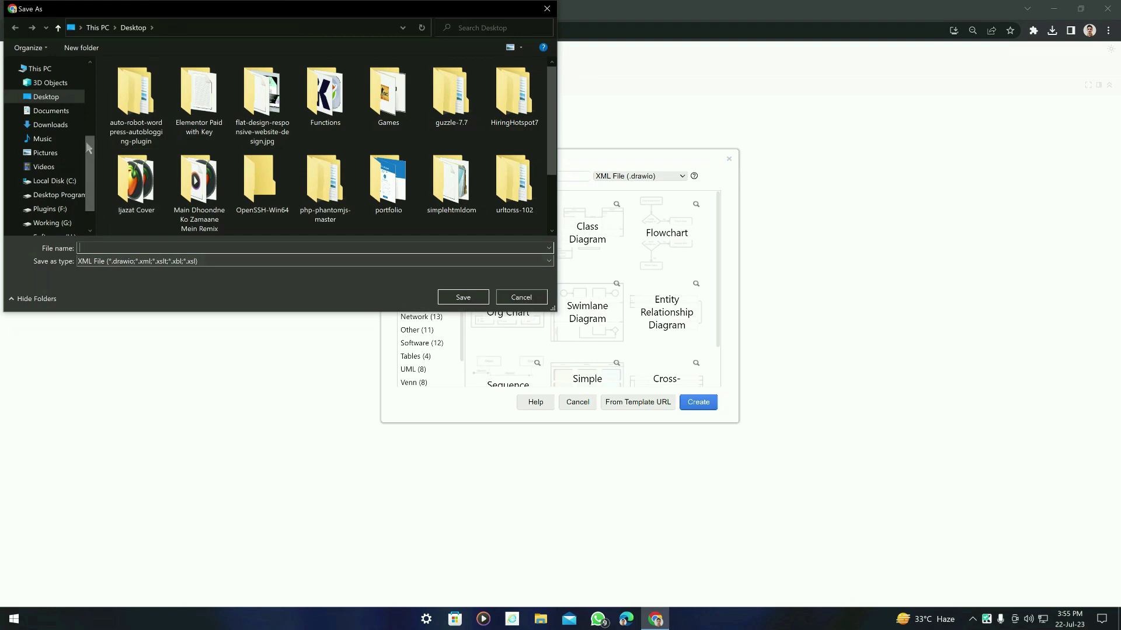
Save the diagram as sample.drawio, replacing the existing file.
text(sample)
click(125, 259)
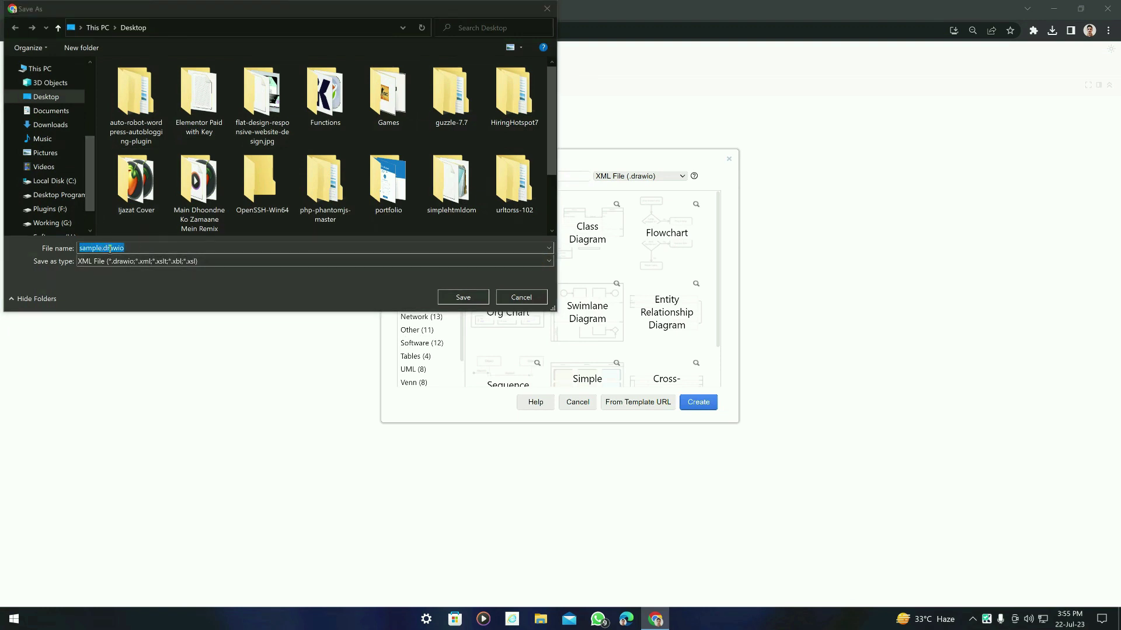
click(463, 297)
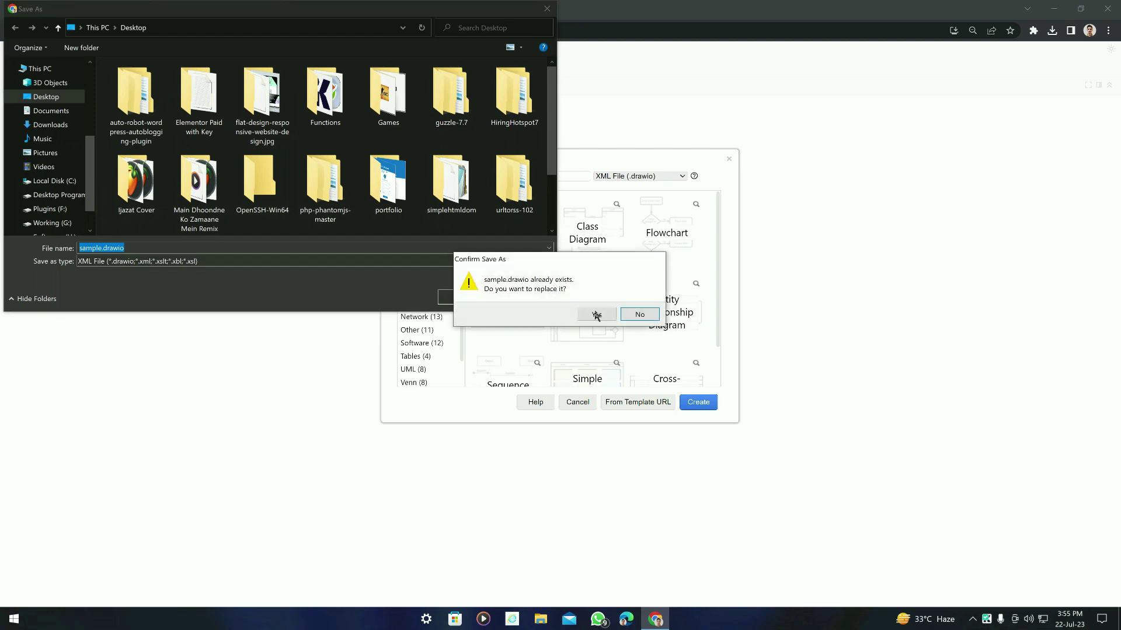
click(608, 313)
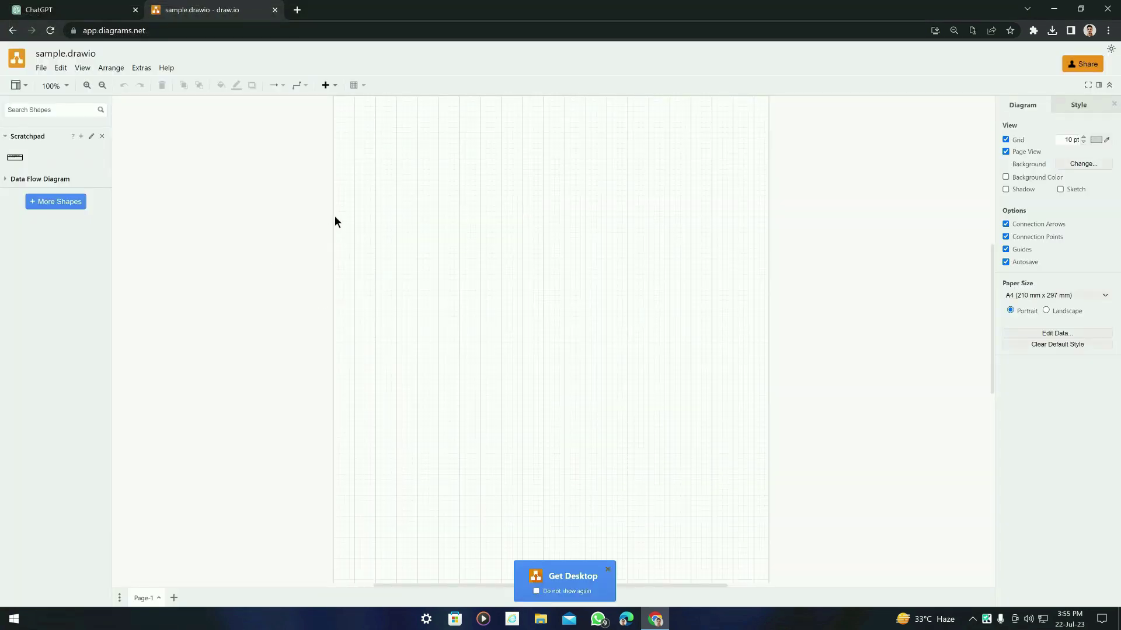
click(297, 10)
Search 'mermaid github' and open the mermaid-js/mermaid repository.
text(merma)
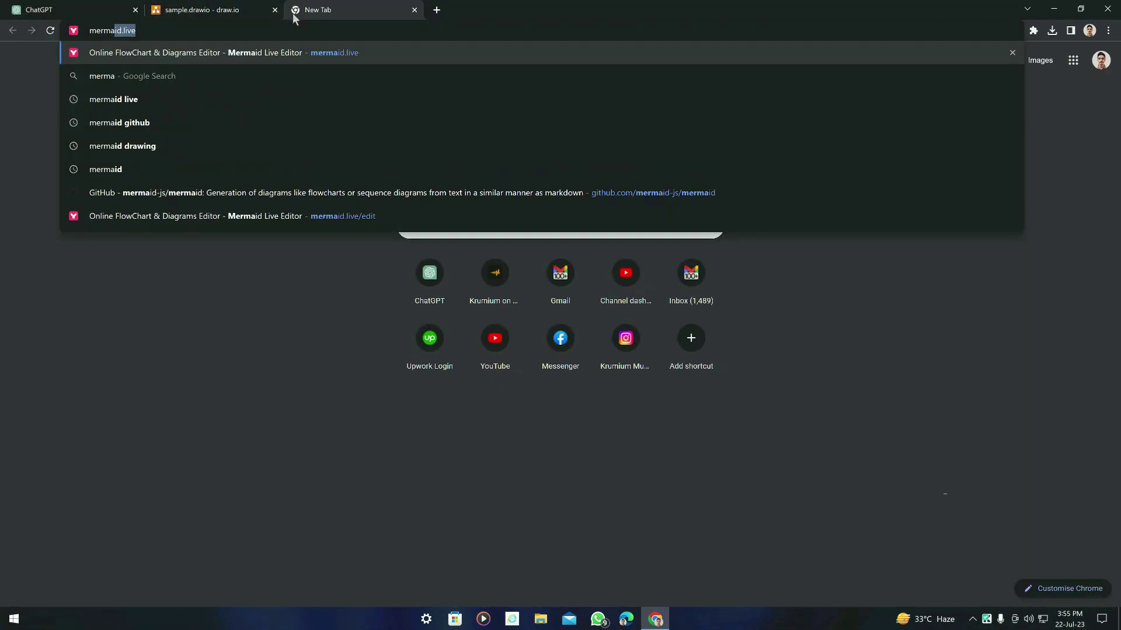
key(Down)
key(Down)
key(Down)
key(Return)
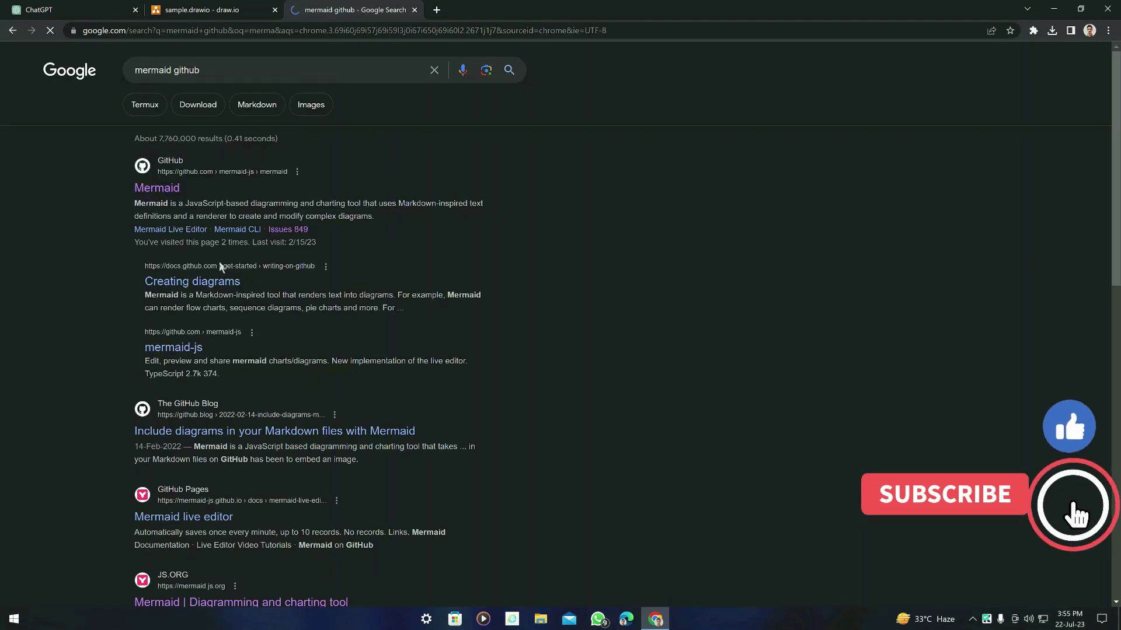
click(140, 182)
Scroll through the README's example diagrams.
scroll(283, 263, down, 15)
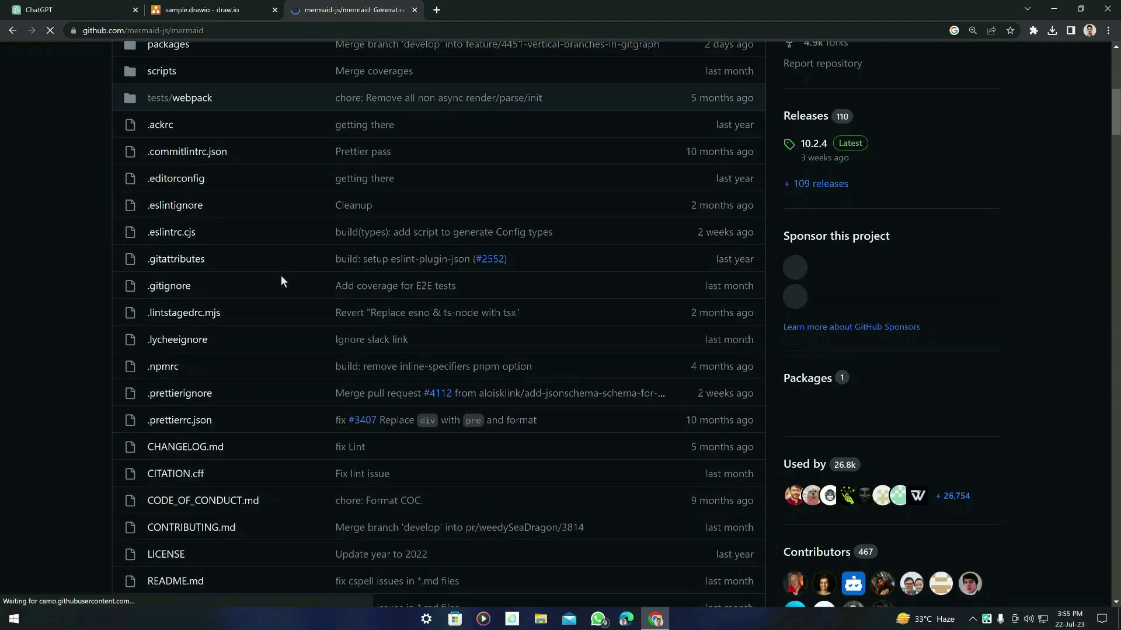
scroll(282, 344, down, 20)
scroll(286, 345, up, 4)
scroll(190, 387, down, 20)
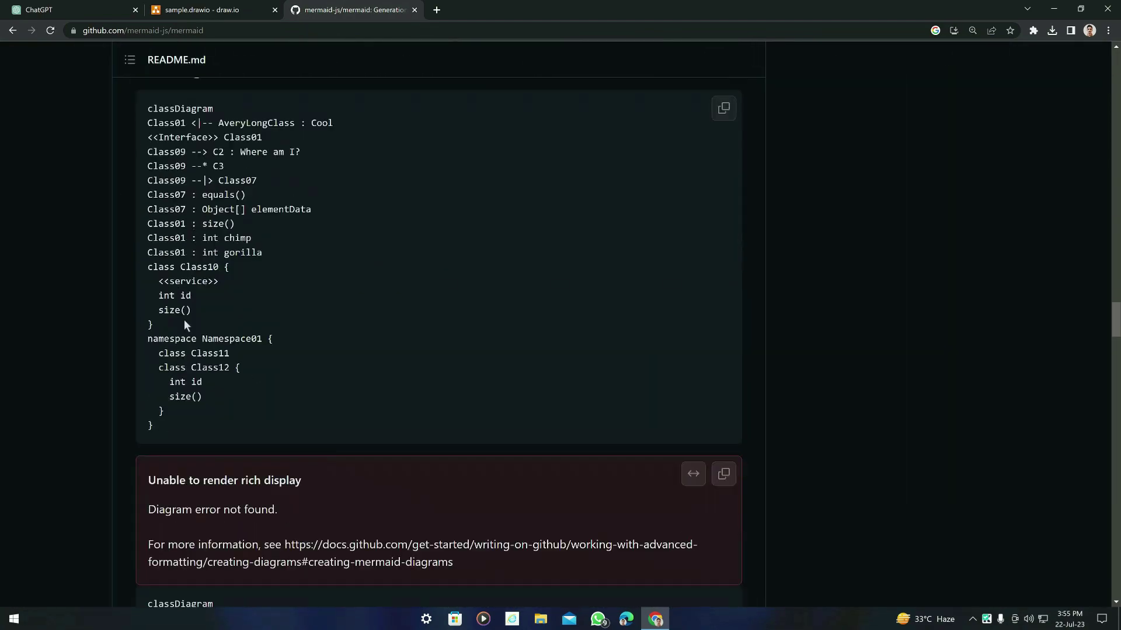
scroll(185, 323, down, 15)
scroll(185, 319, up, 7)
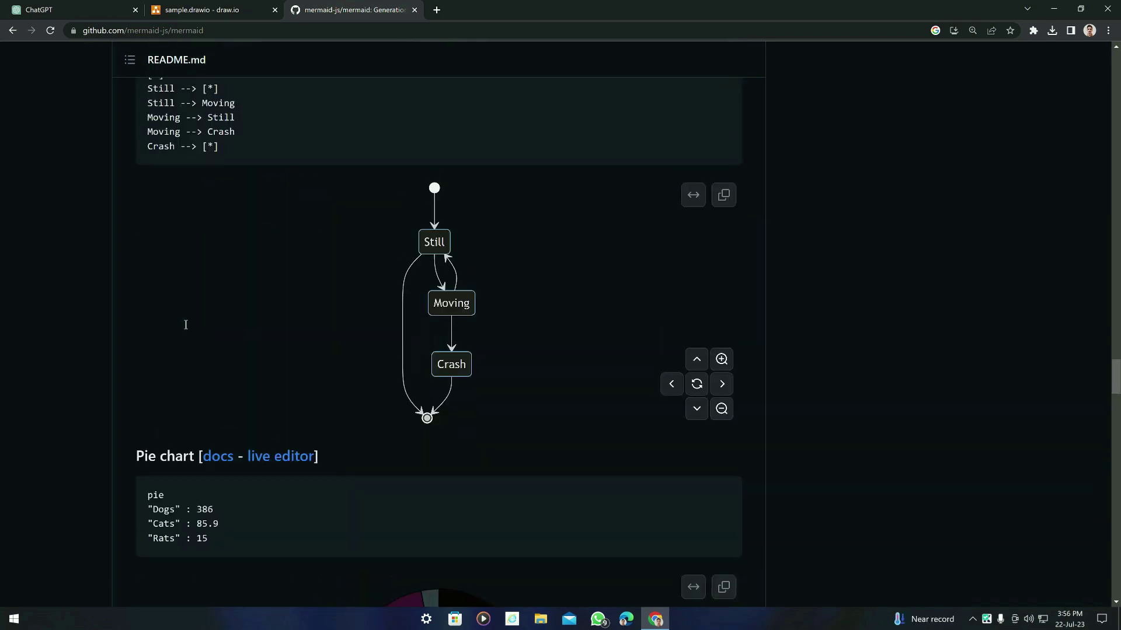
click(108, 14)
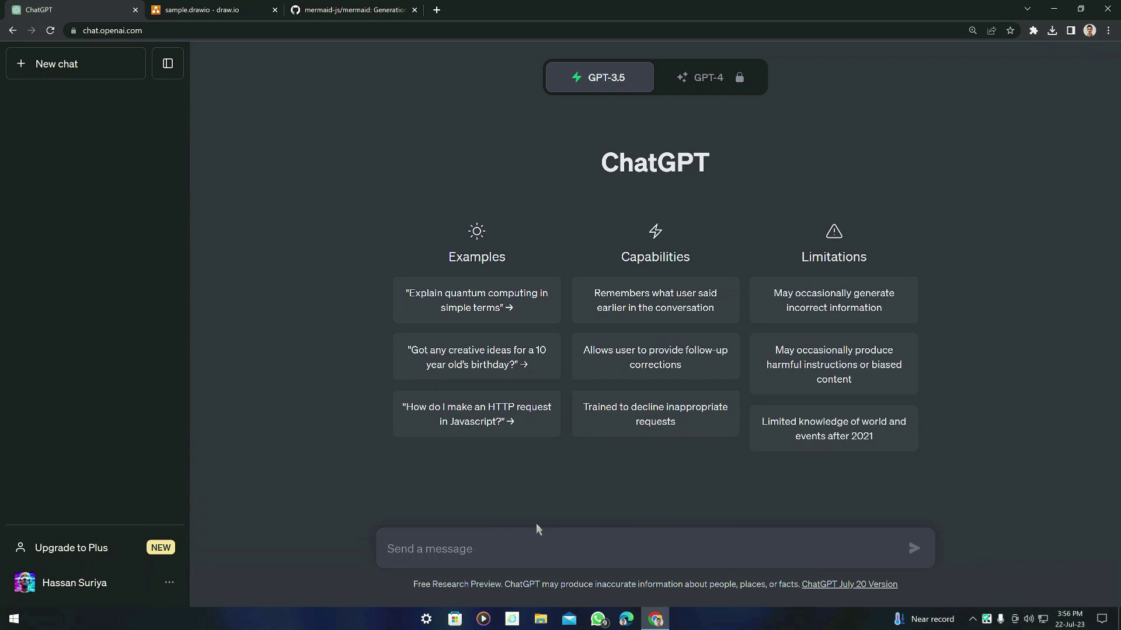
Ask ChatGPT for a well-defined, structured sample use case paragraph for any system.
text(give me a sam)
text(ple use case)
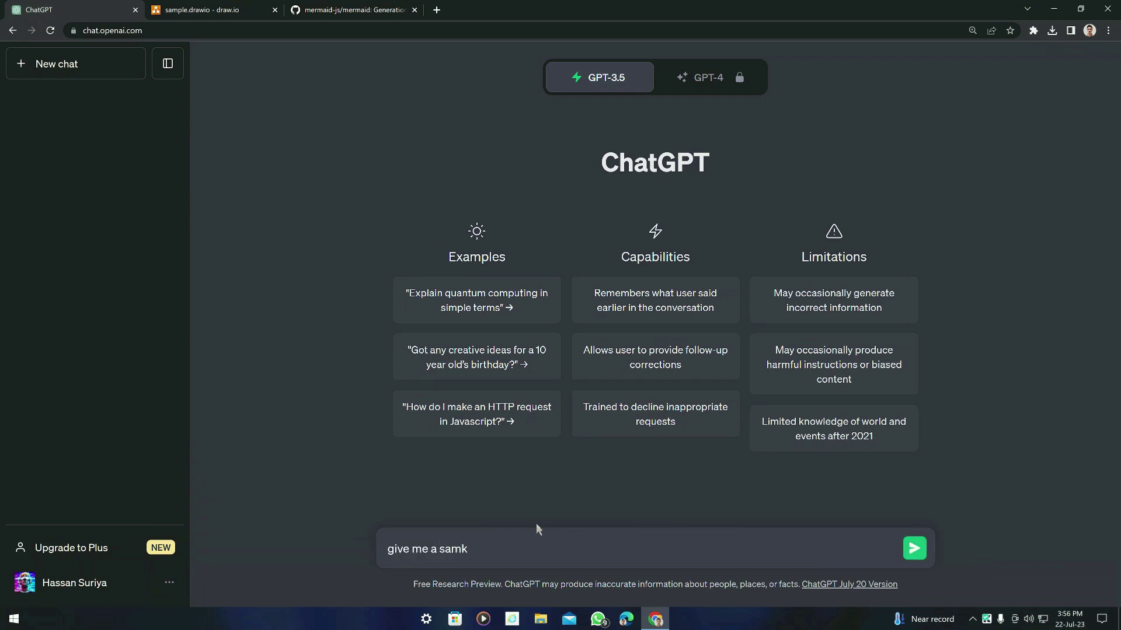
text( in a paragraph form for any system. It should be well defined and )
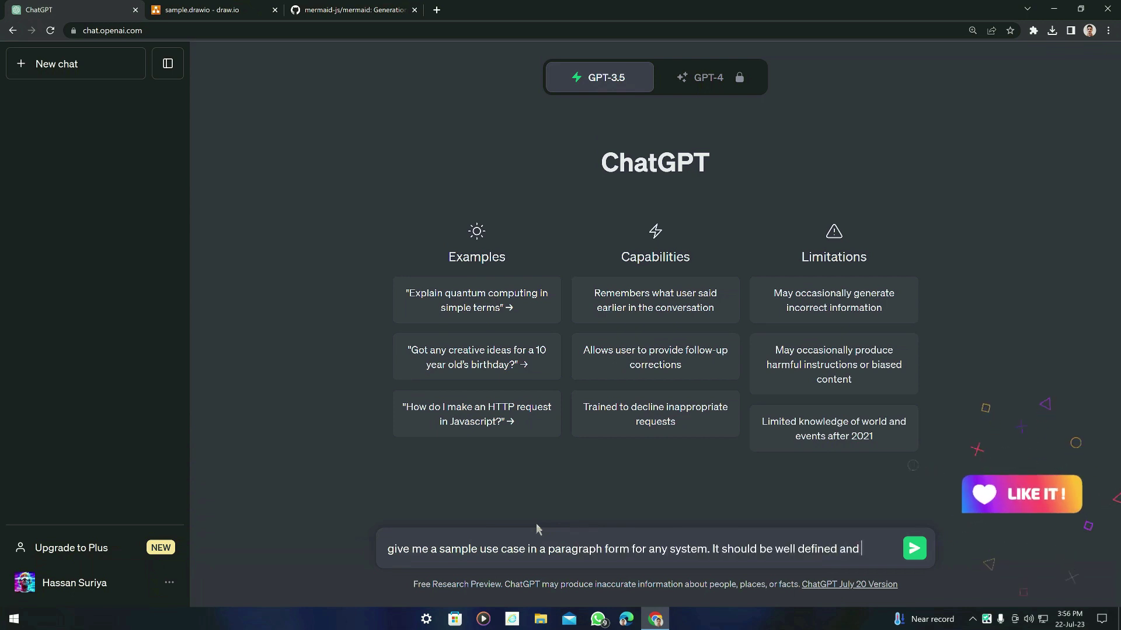
text(structured.)
key(Return)
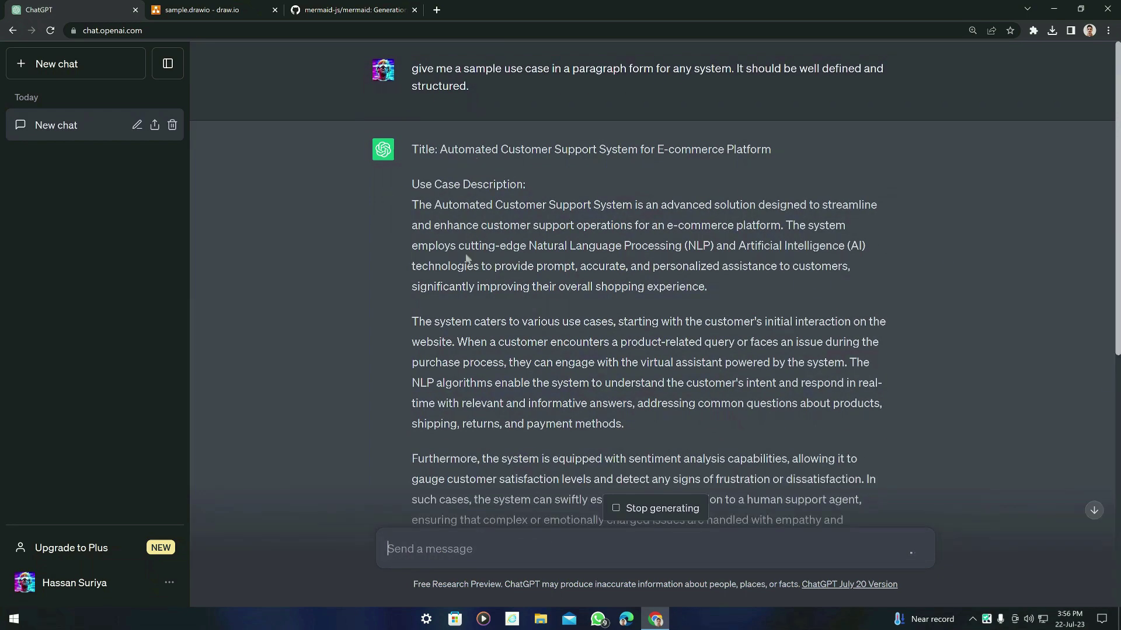
click(181, 10)
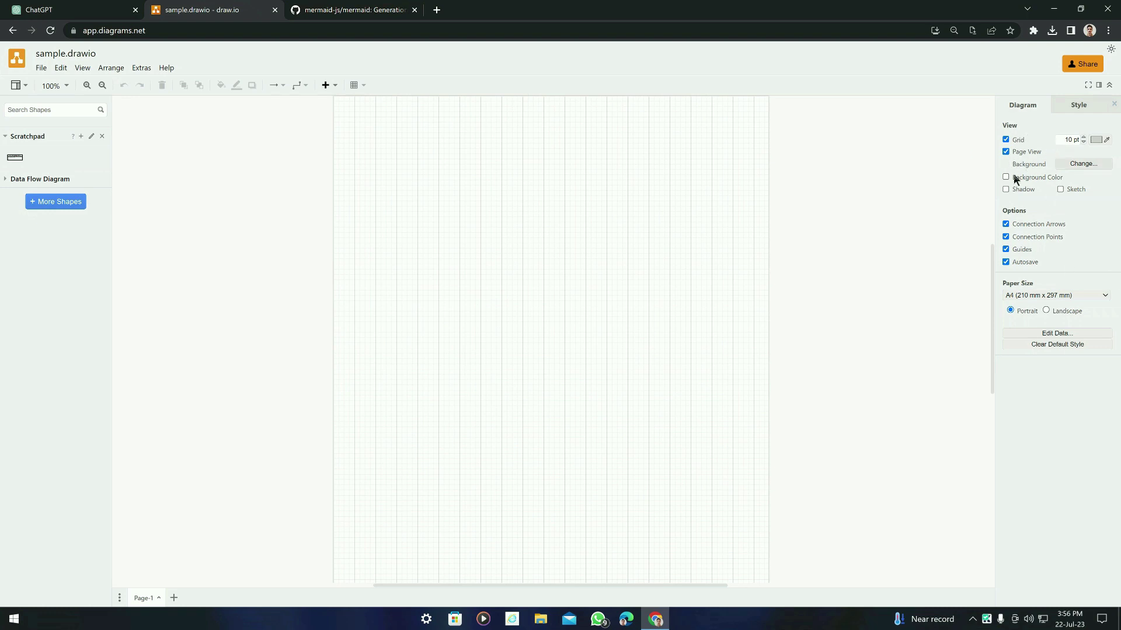
Review draw.io's style presets and the Advanced insert options for Mermaid, SQL and CSV.
click(1079, 111)
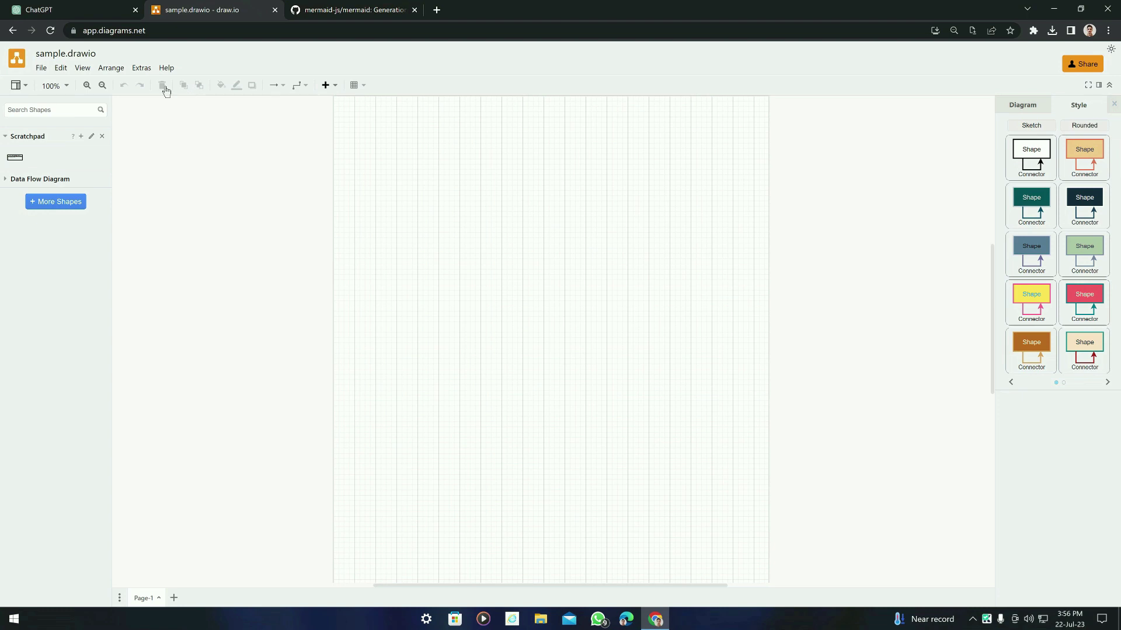
click(324, 85)
mouse_move(364, 325)
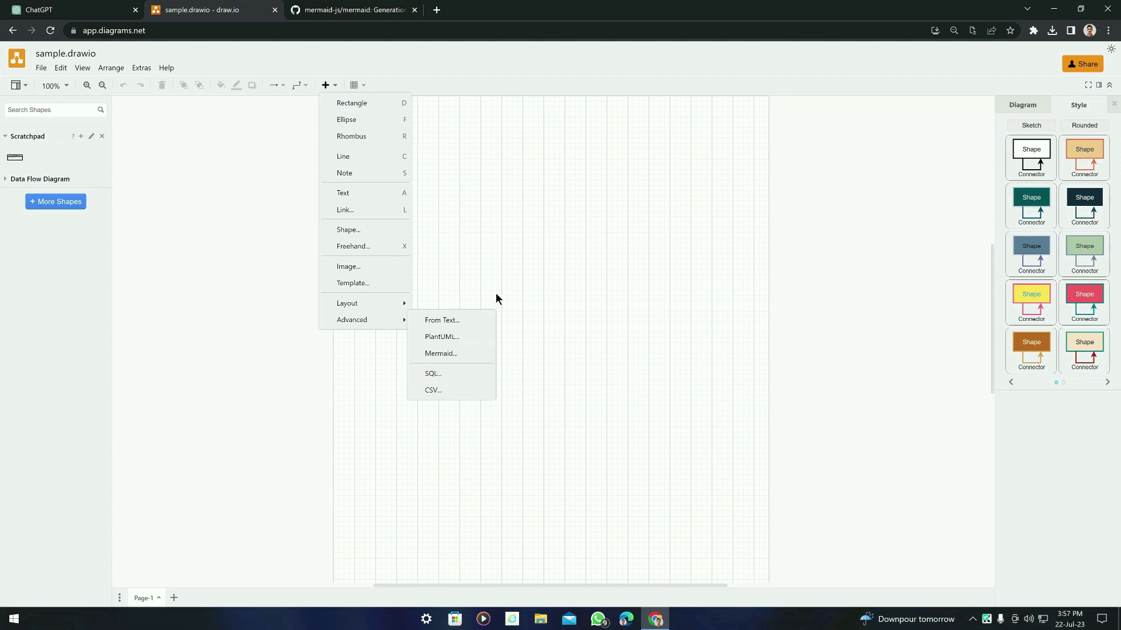
key(ctrl+1)
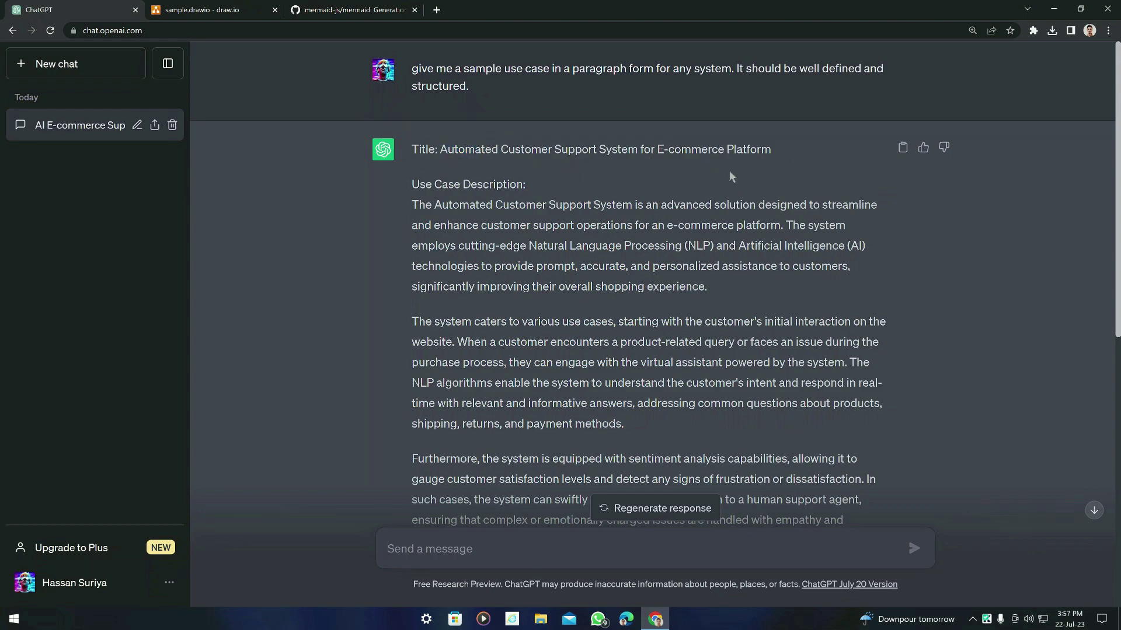
Ask ChatGPT for Mermaid sequence diagram code for the above use case and copy it.
scroll(548, 243, down, 6)
scroll(490, 338, up, 6)
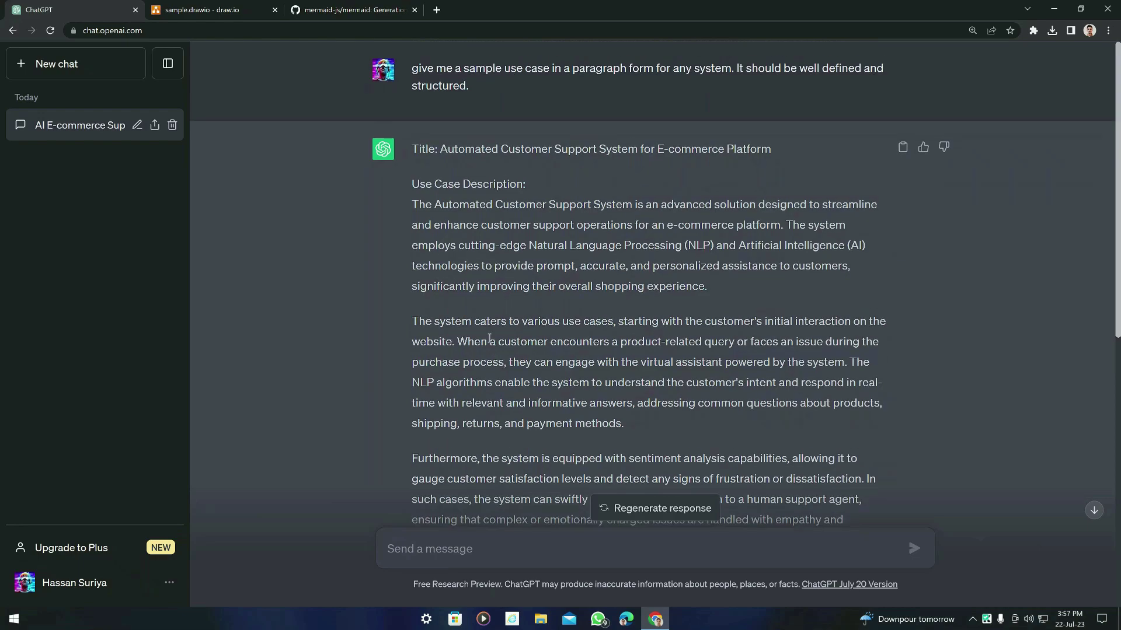
scroll(451, 283, down, 9)
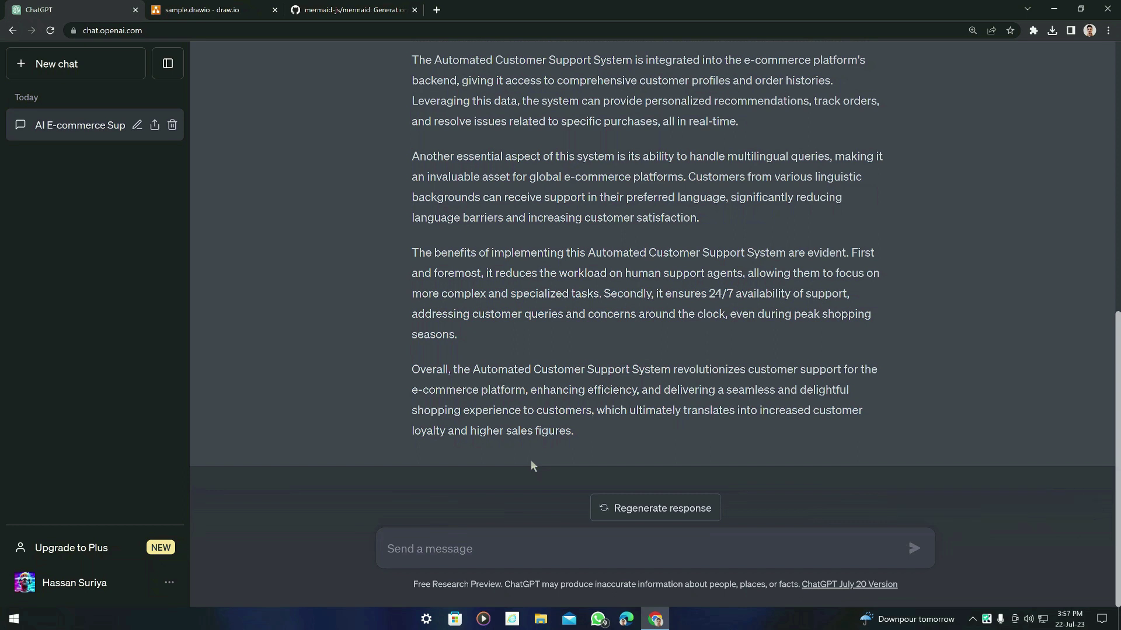
text(Give )
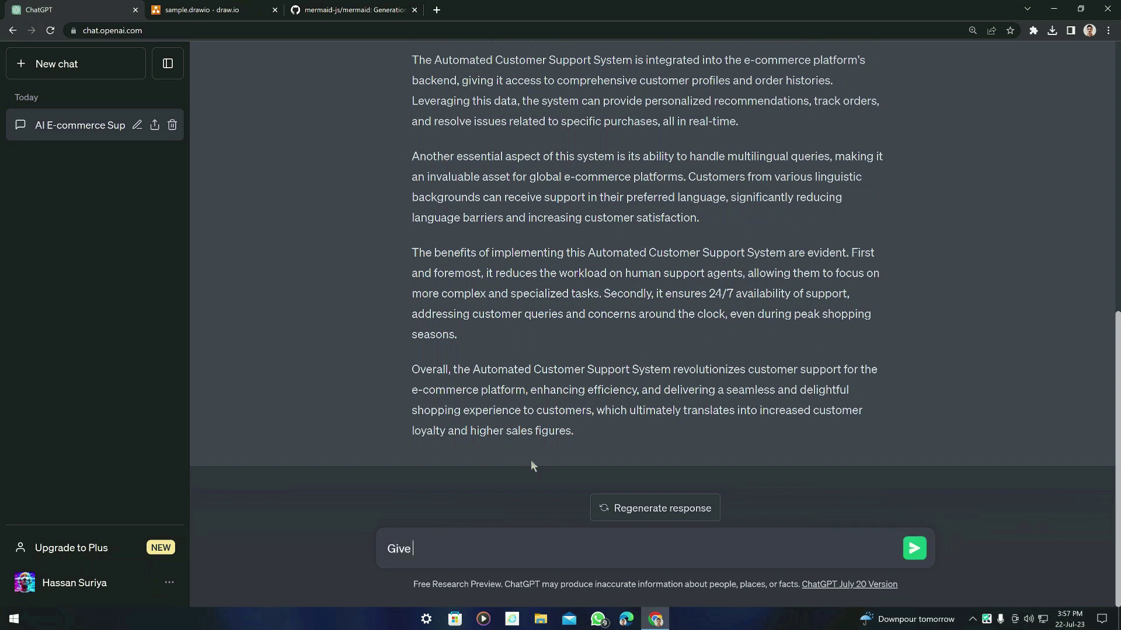
text(me mermaid code for sequence diagram for the above use case)
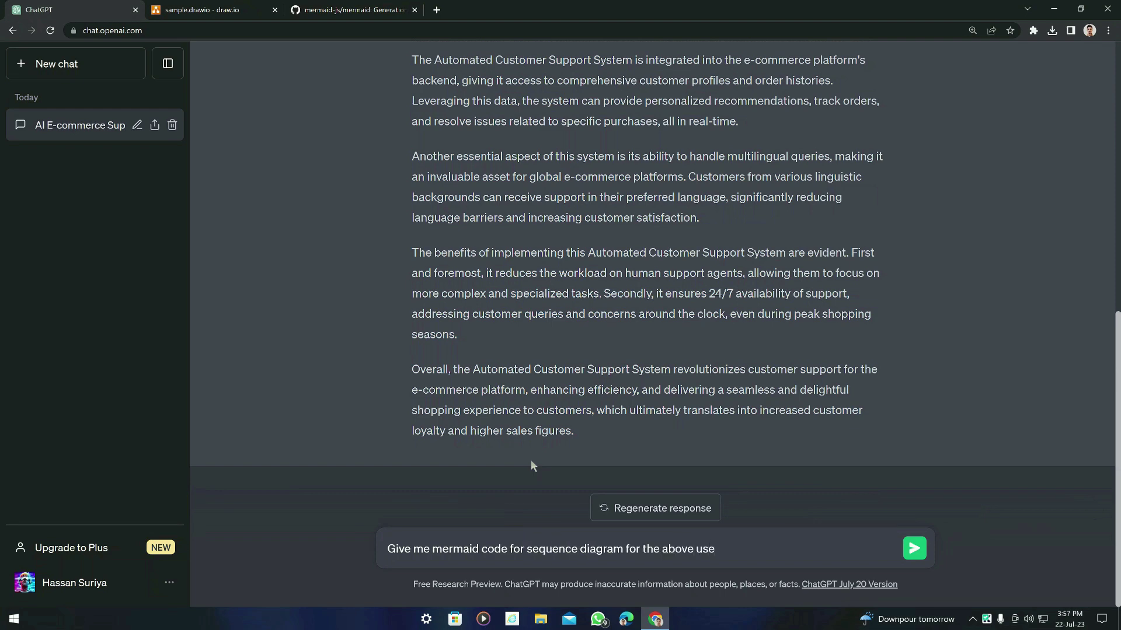
key(Return)
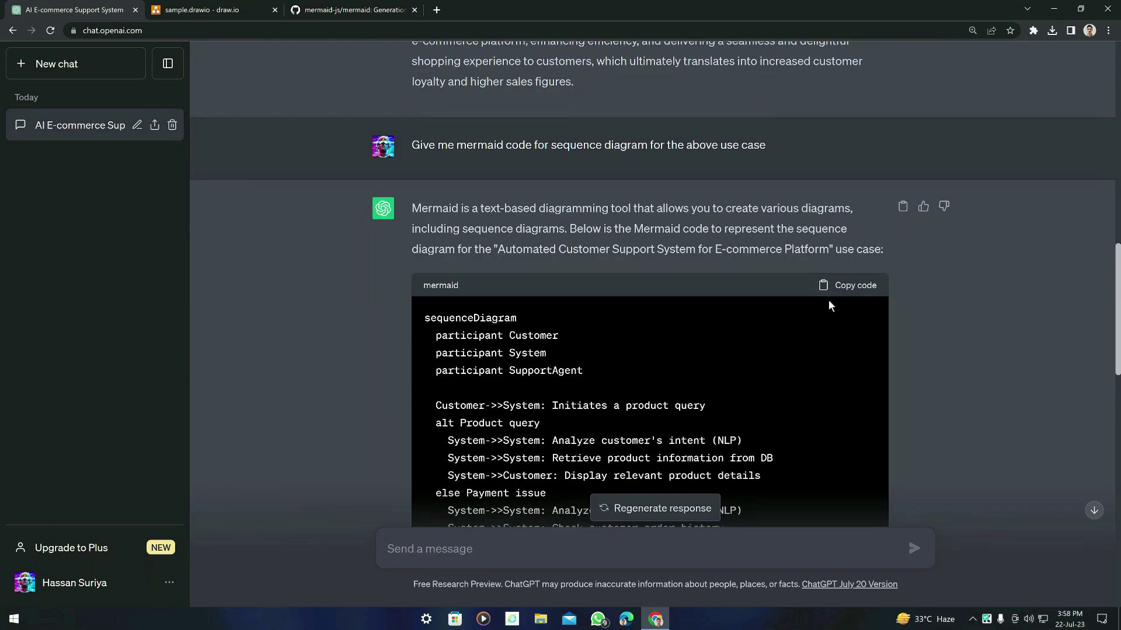
click(846, 285)
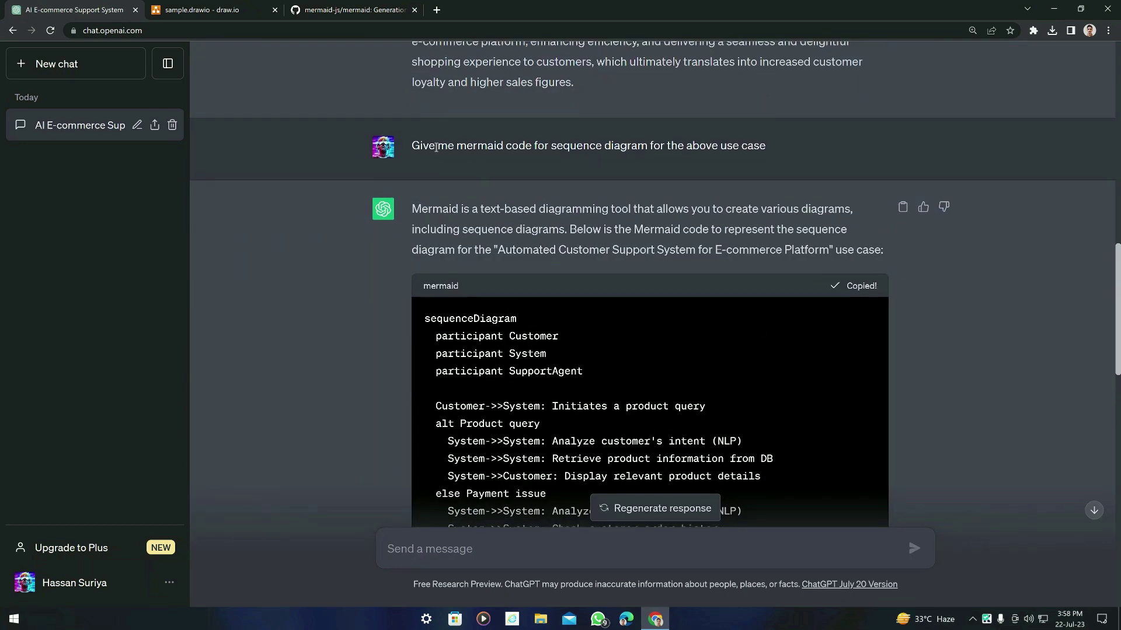
click(257, 16)
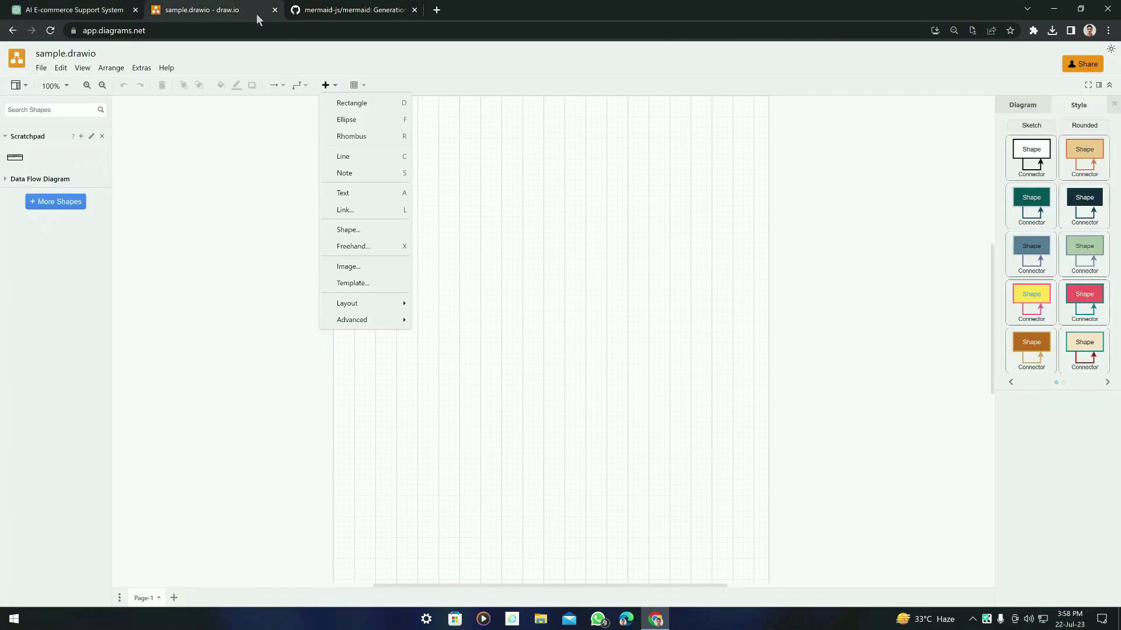
Paste the copied code into the Mermaid import under + > Advanced and insert it.
click(330, 86)
click(327, 87)
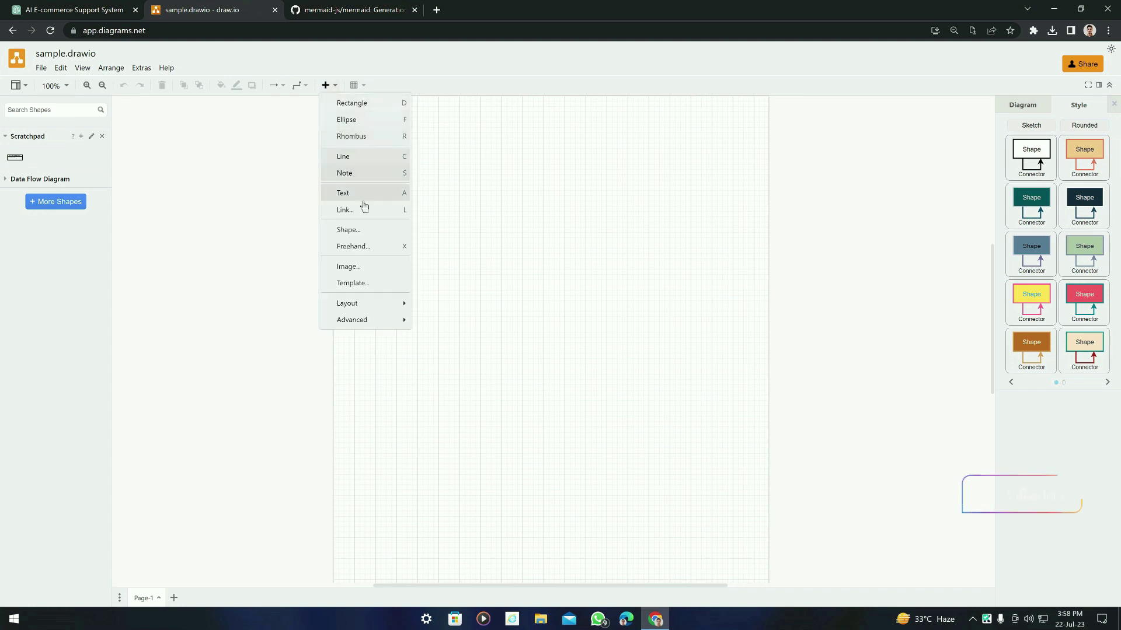
mouse_move(355, 320)
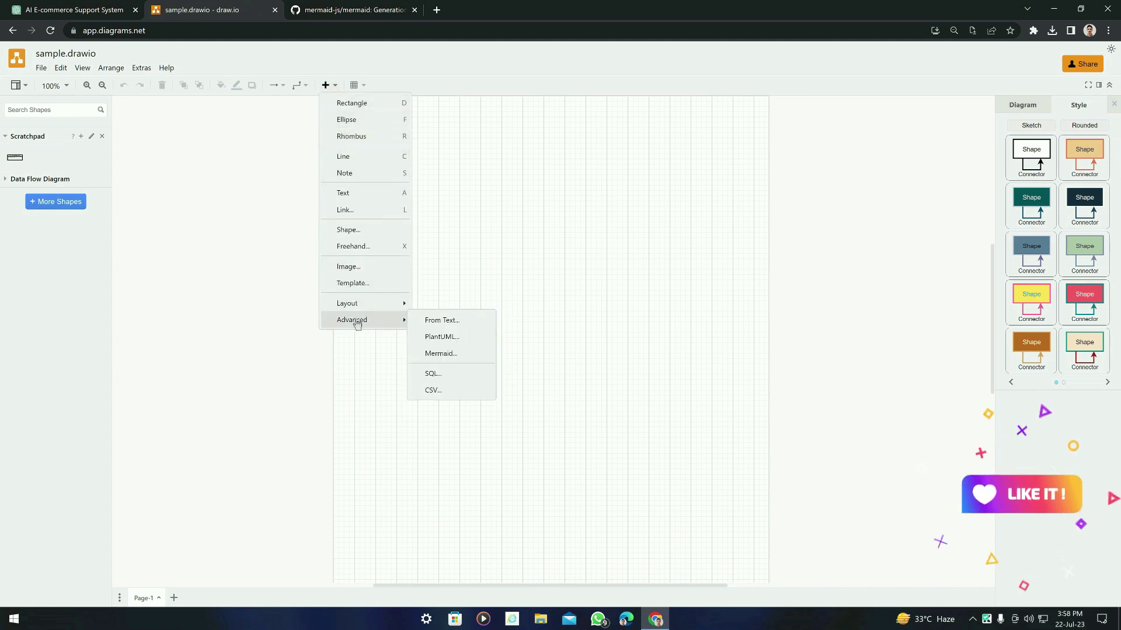
click(448, 353)
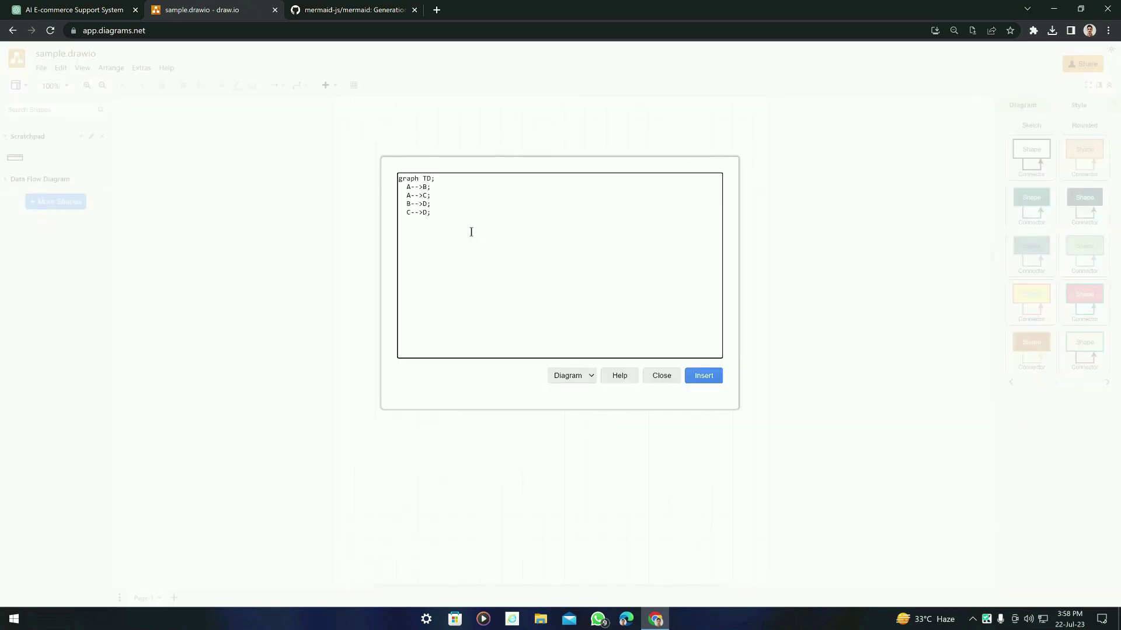
key(ctrl+a)
key(ctrl+v)
scroll(556, 275, up, 5)
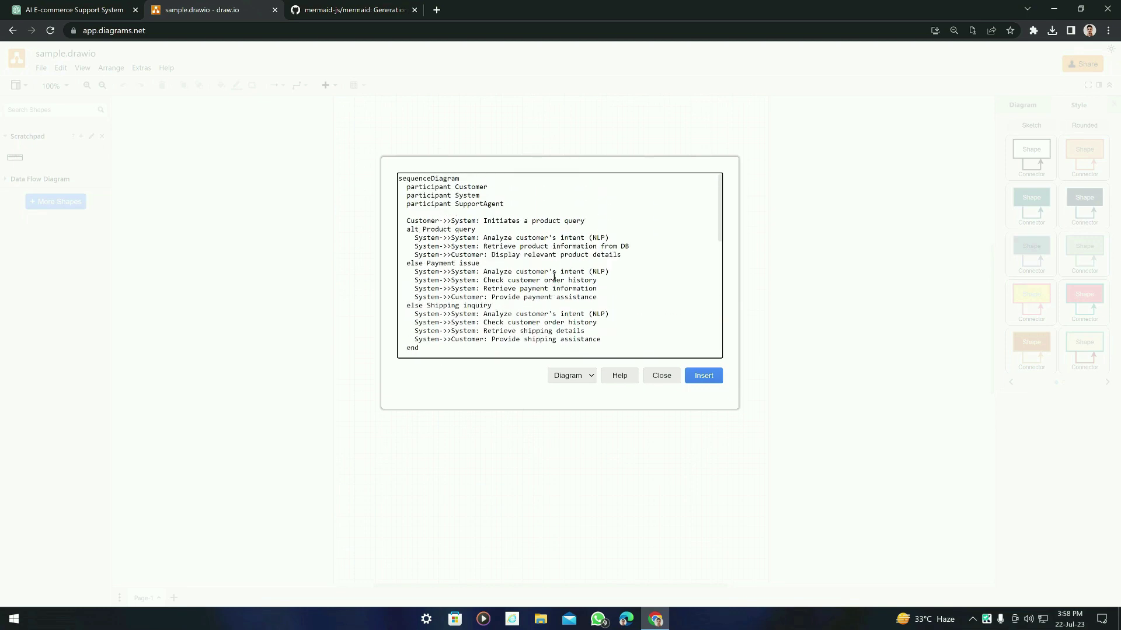
click(703, 376)
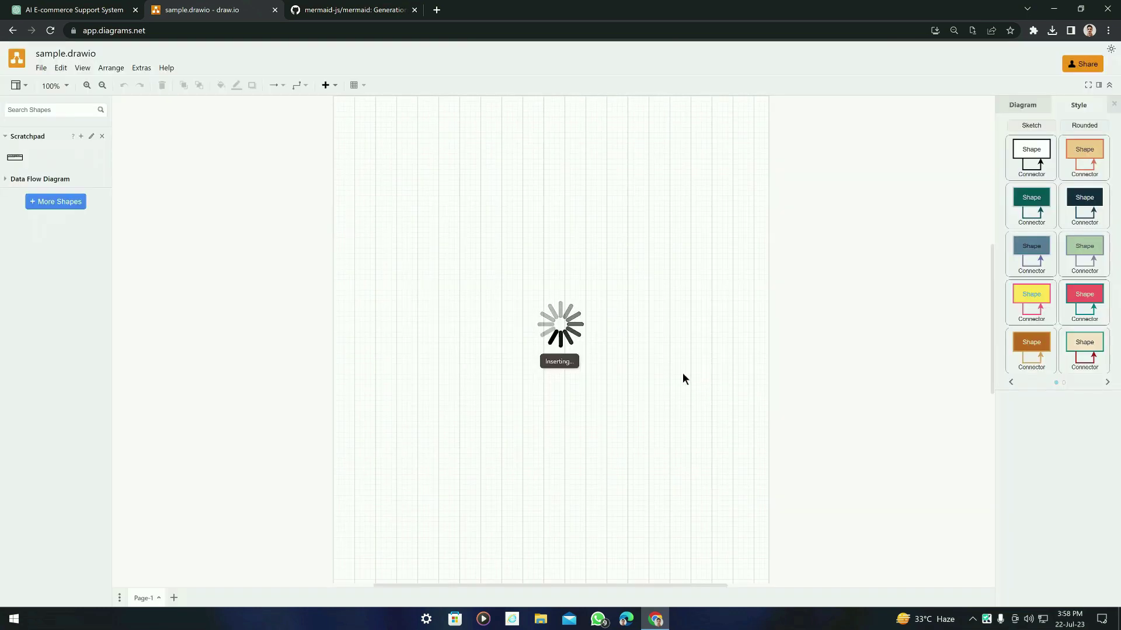
scroll(516, 286, up, 5)
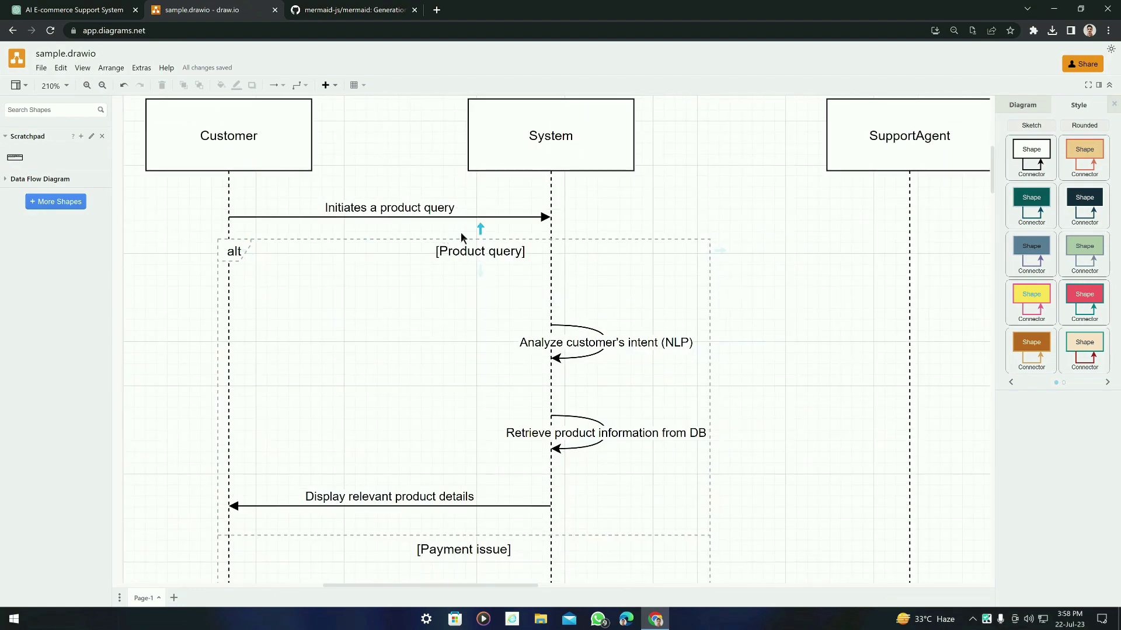
scroll(467, 232, down, 20)
scroll(481, 272, down, 15)
scroll(490, 325, down, 8)
scroll(496, 376, up, 15)
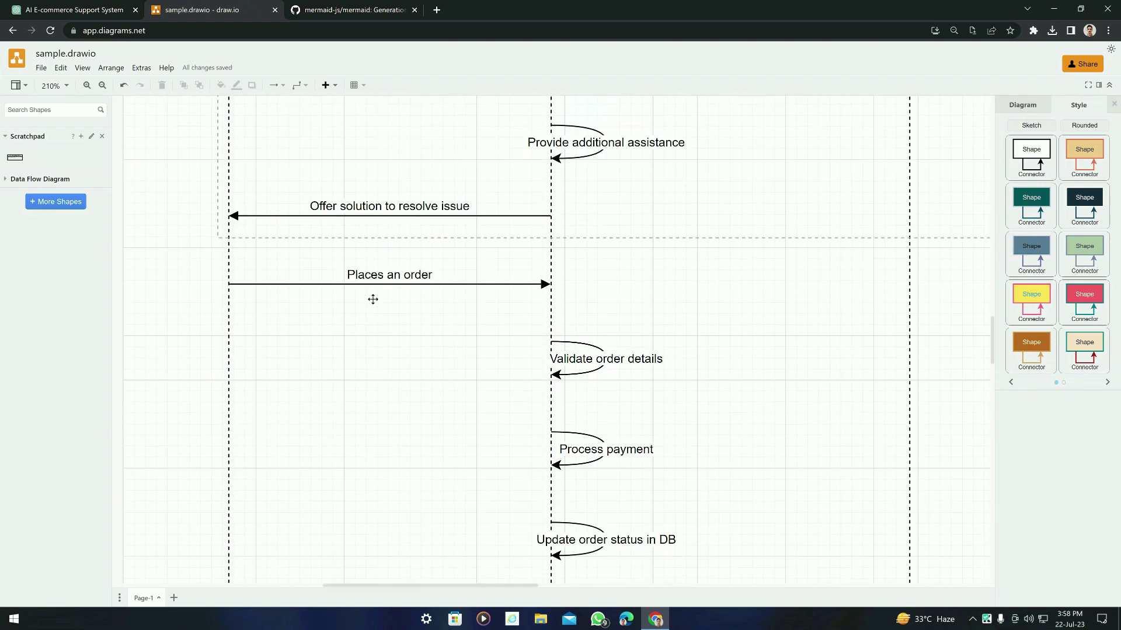
scroll(373, 300, up, 3)
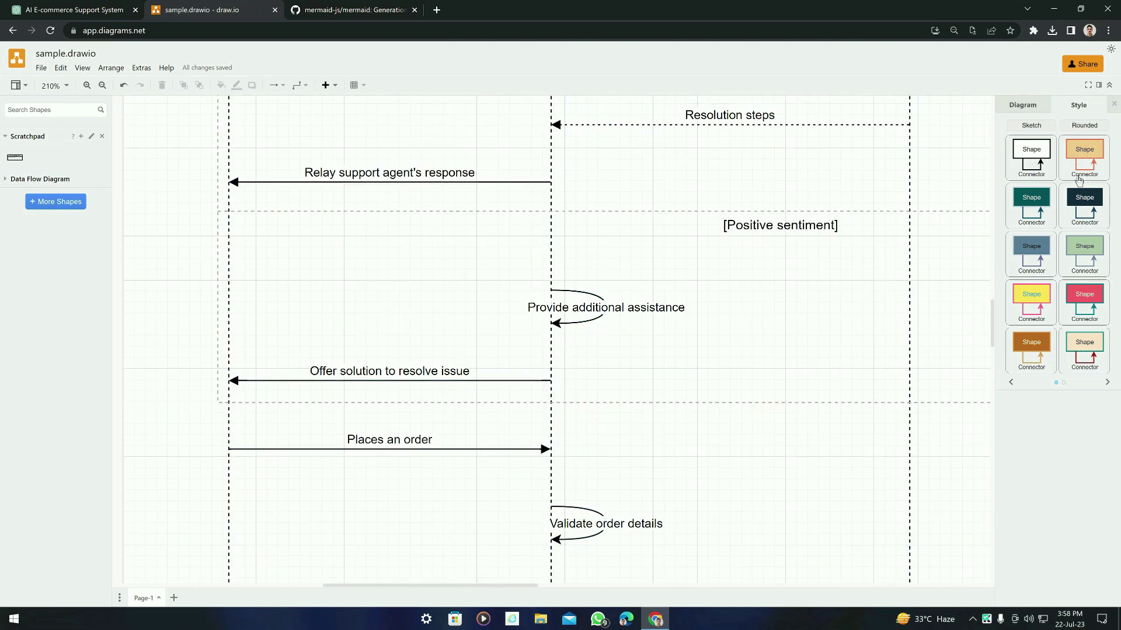
Try the orange style, then apply the green style with Rounded boxes.
click(1071, 174)
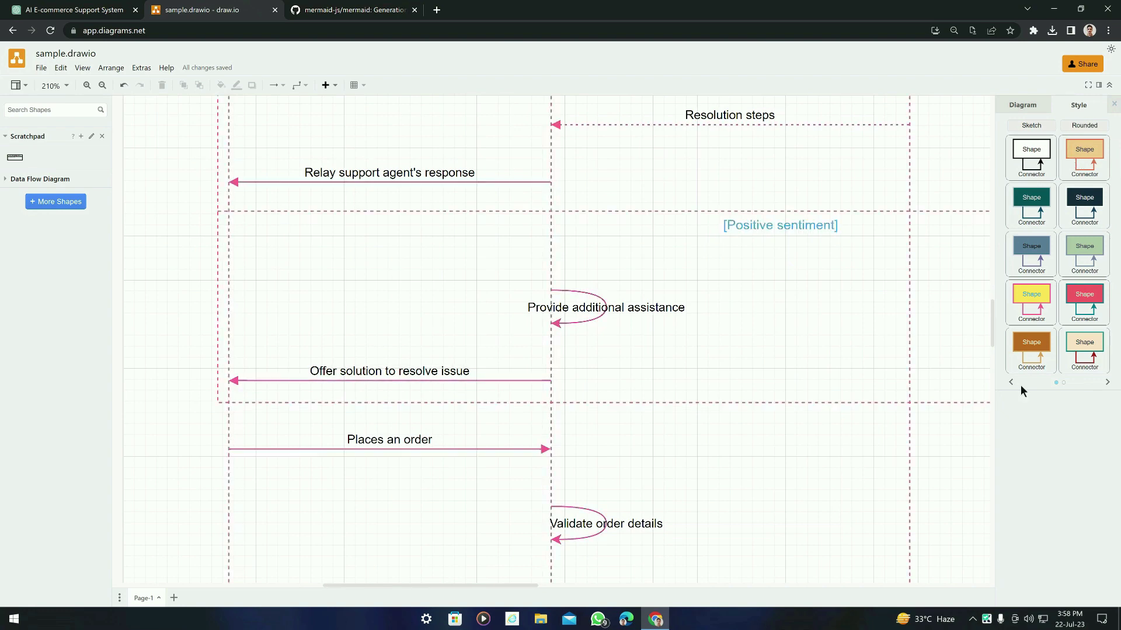
click(1108, 382)
scroll(370, 243, up, 10)
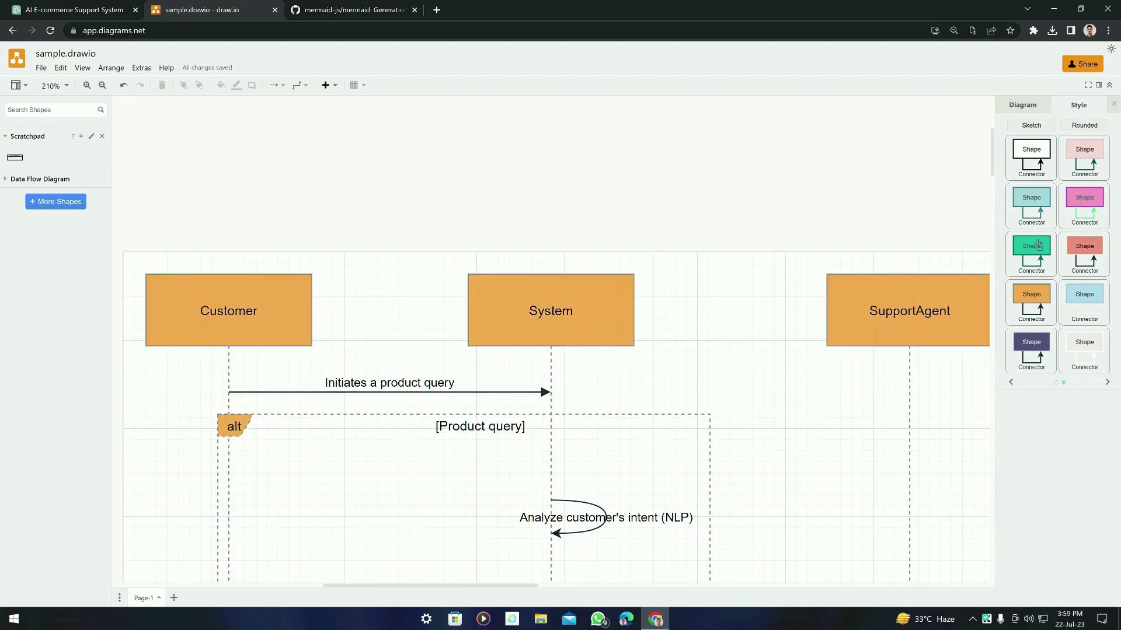
click(1033, 248)
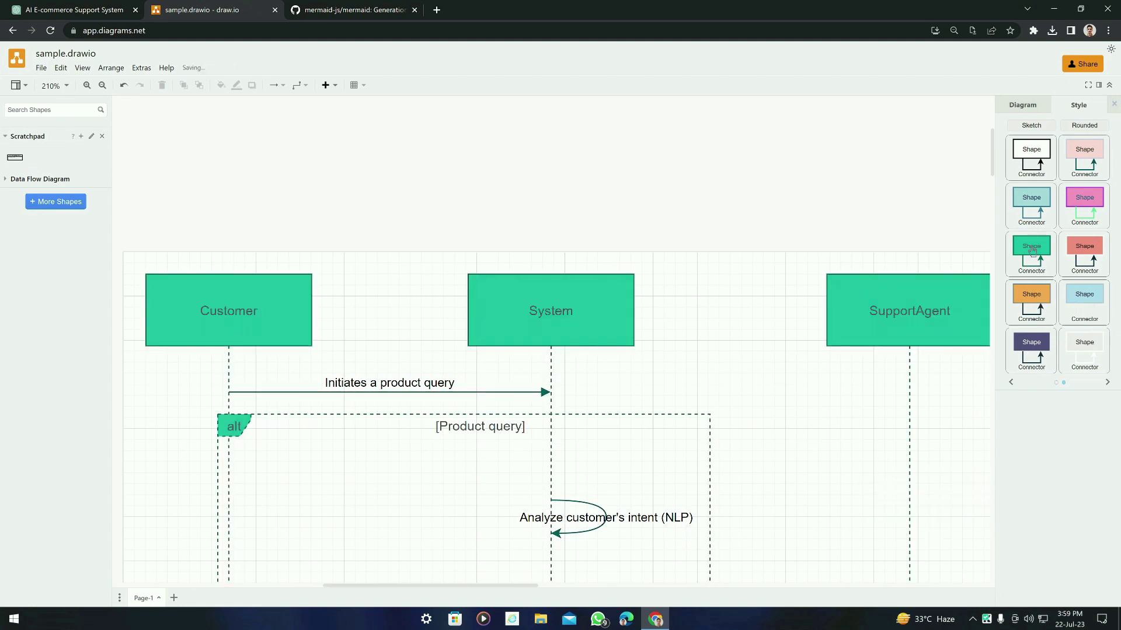
click(1060, 128)
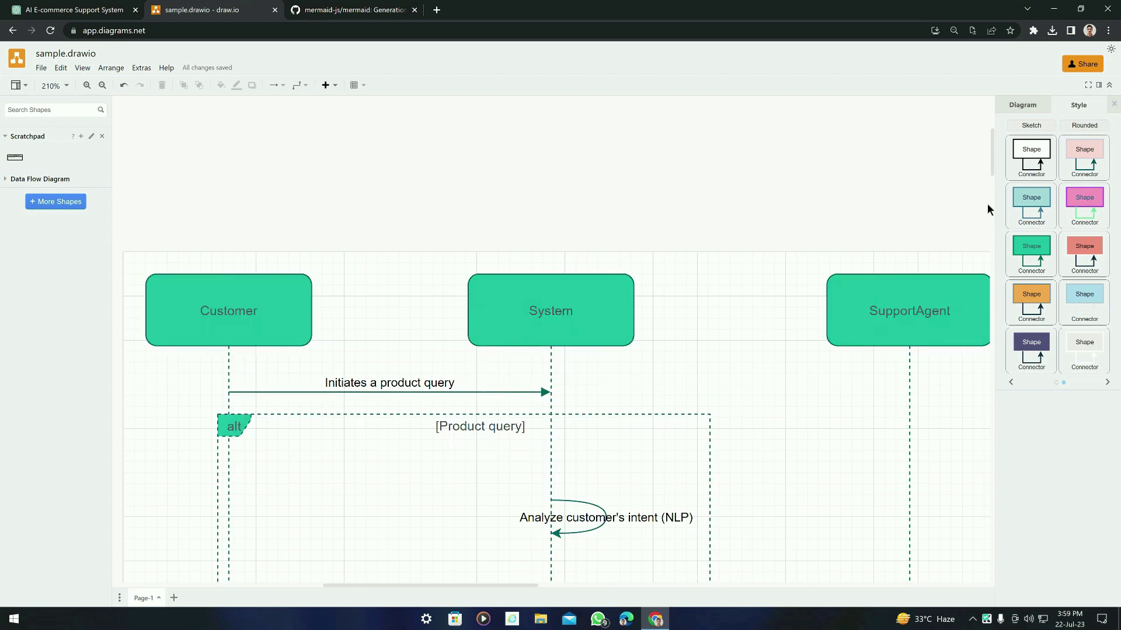
Turn the Sketch hand-drawn look on, then off again.
scroll(985, 216, down, 2)
click(1031, 125)
scroll(344, 283, down, 6)
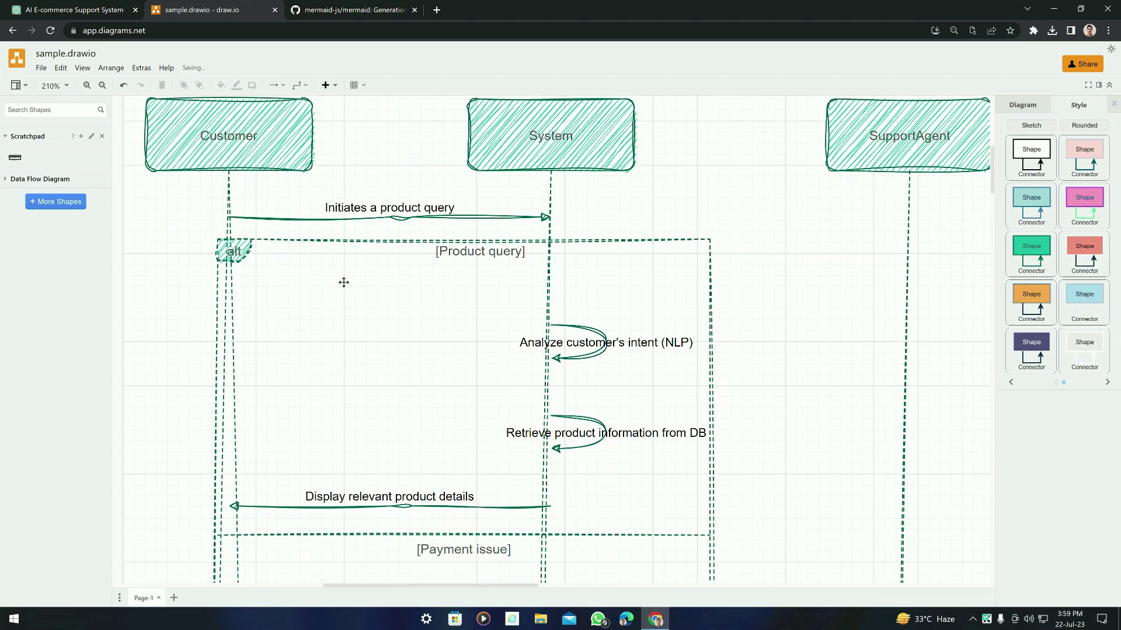
scroll(359, 289, down, 15)
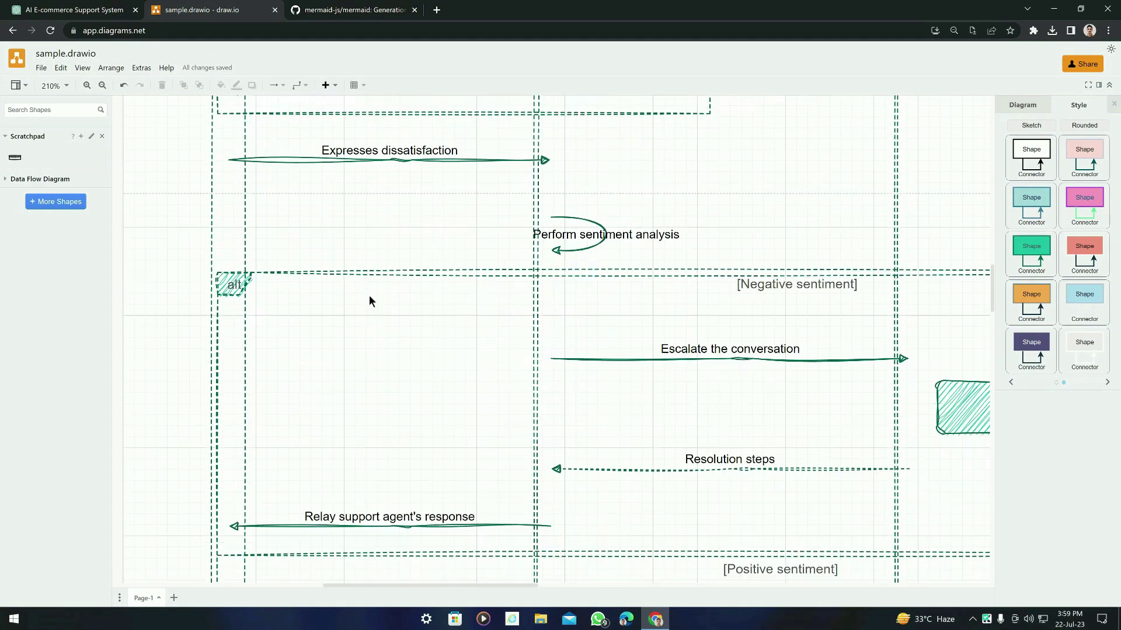
scroll(502, 307, down, 3)
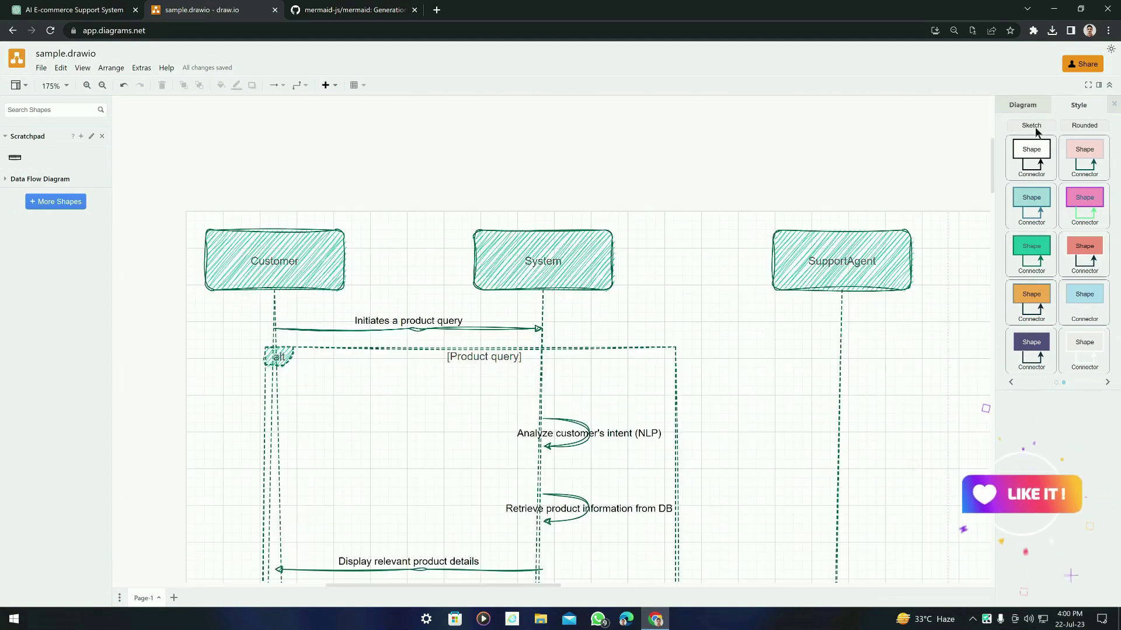
click(1031, 126)
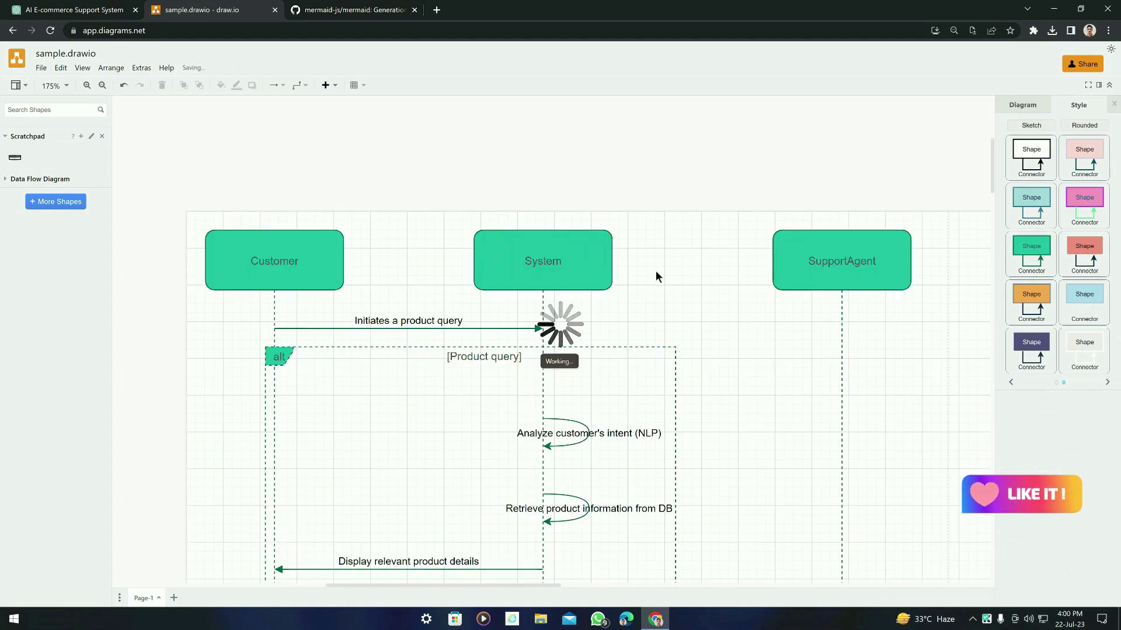
Select everything on the page with Ctrl+A and delete the sequence diagram.
click(1029, 110)
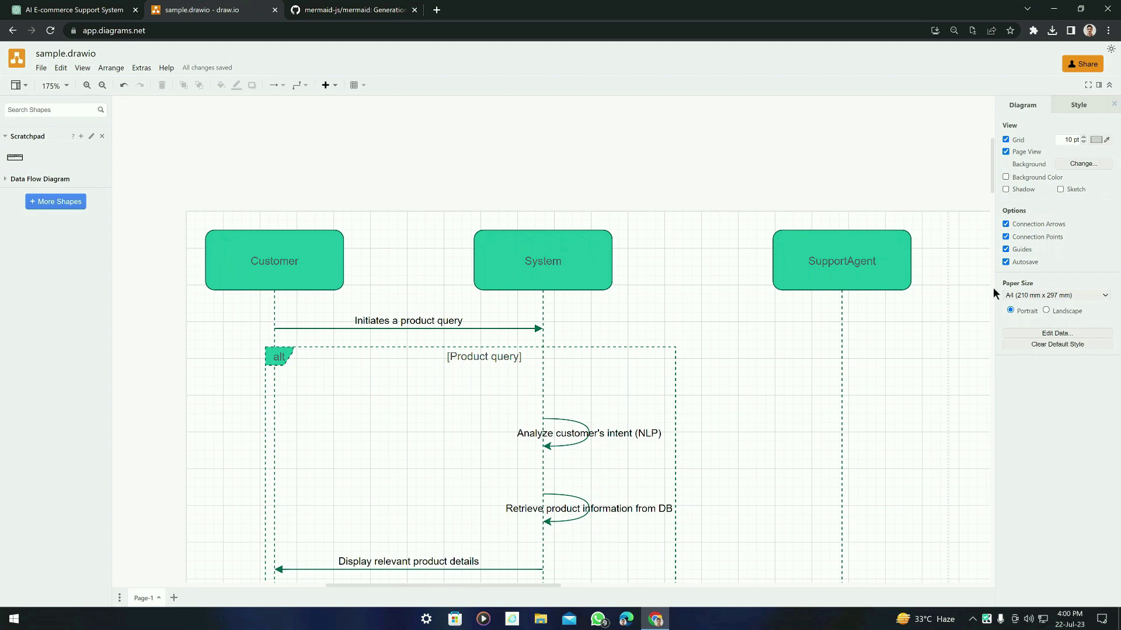
scroll(607, 379, down, 10)
scroll(583, 373, up, 2)
scroll(548, 365, up, 5)
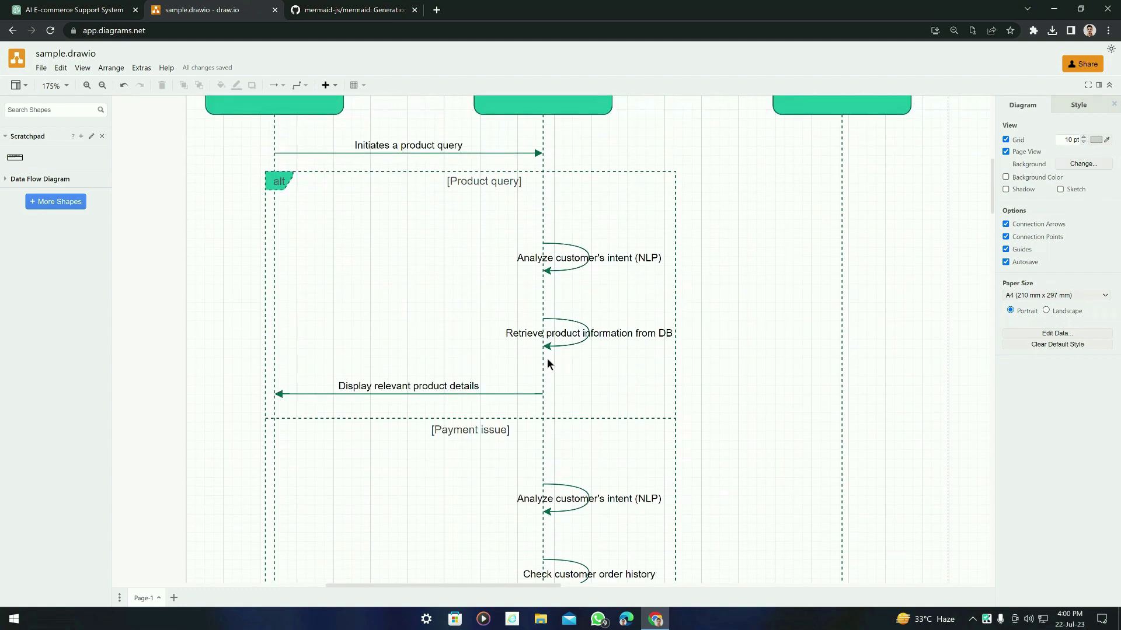
scroll(642, 335, down, 3)
key(ctrl+a)
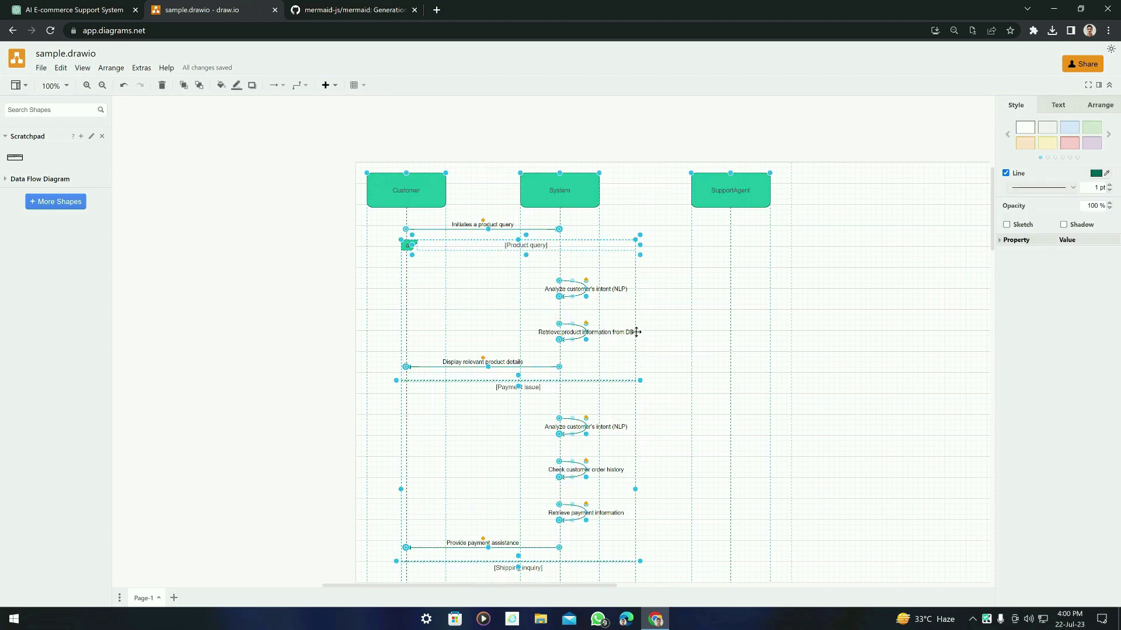
key(Delete)
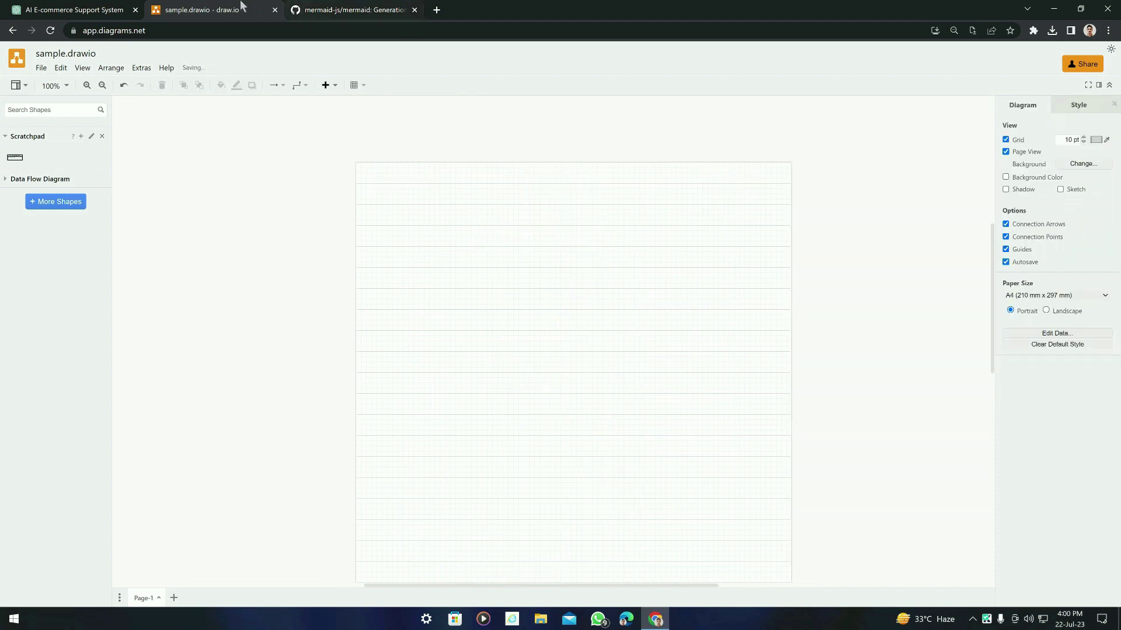
key(ctrl+1)
Ask ChatGPT for Mermaid class diagram code for the above use case.
scroll(775, 527, down, 10)
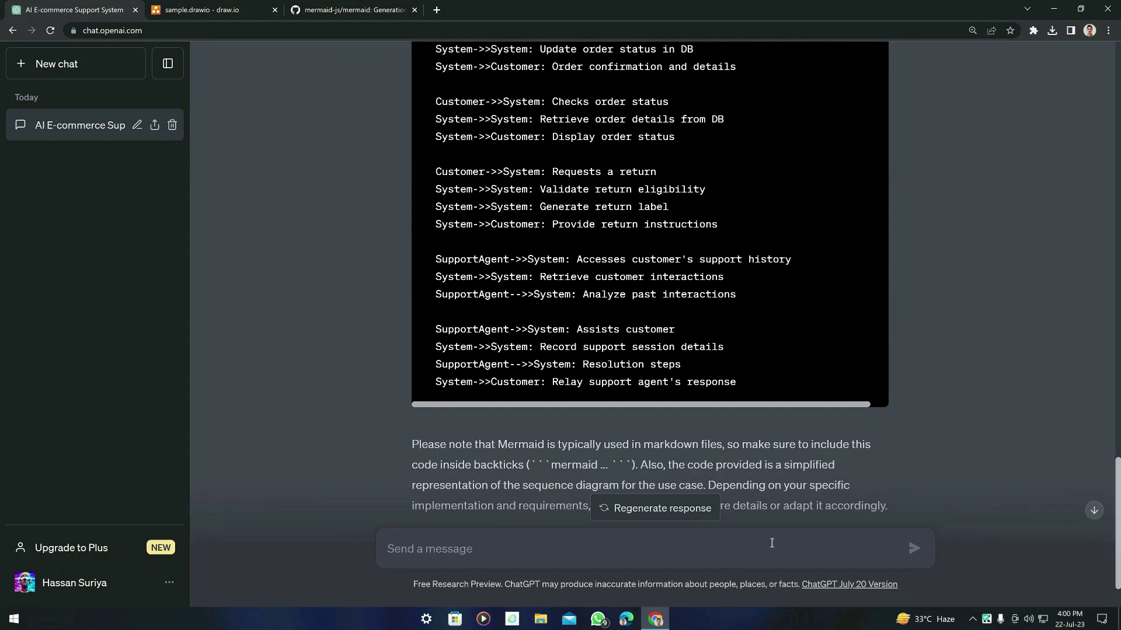
text(give me merm)
key(BackSpace)
text(ermaid code for class)
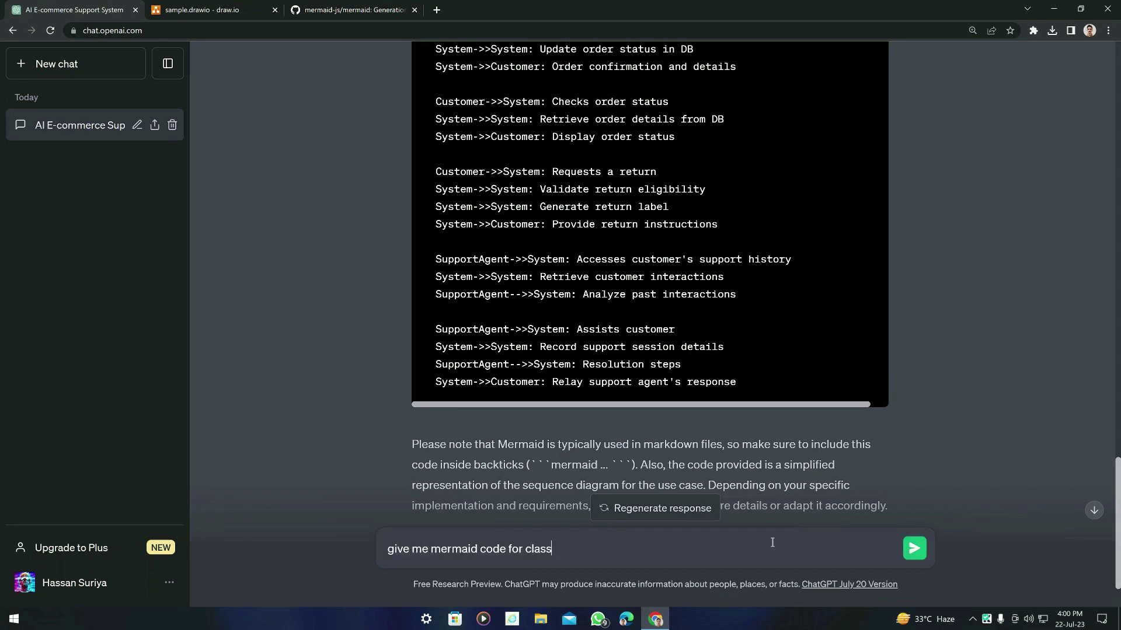
text( diagram for the abive)
key(BackSpace)
key(BackSpace)
key(BackSpace)
key(BackSpace)
text(ove use case)
key(Return)
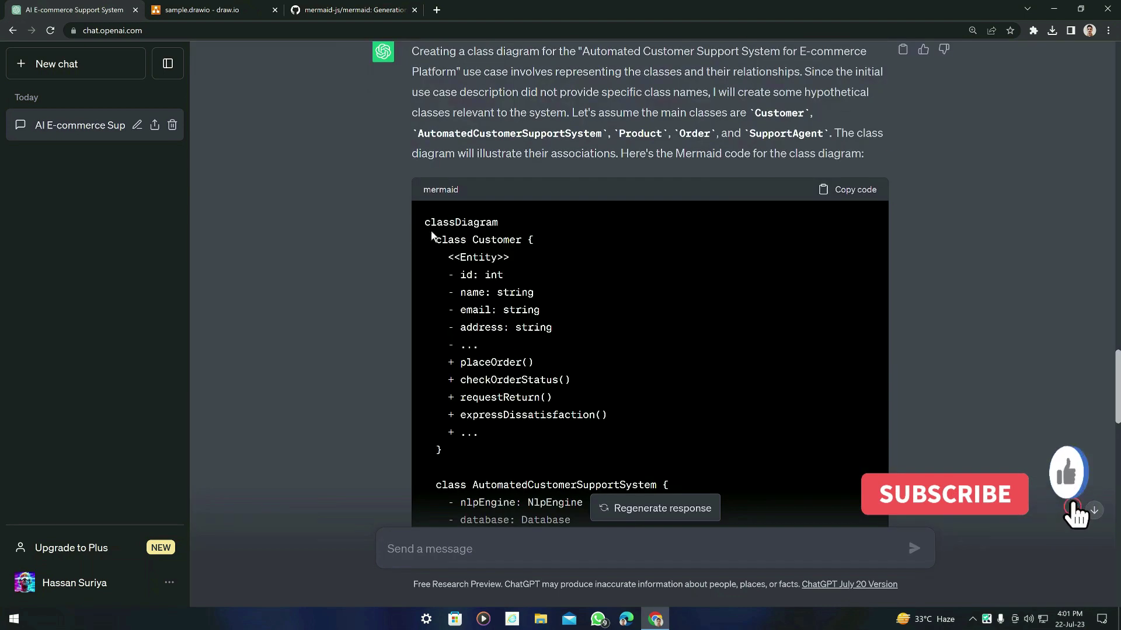
scroll(560, 132, up, 3)
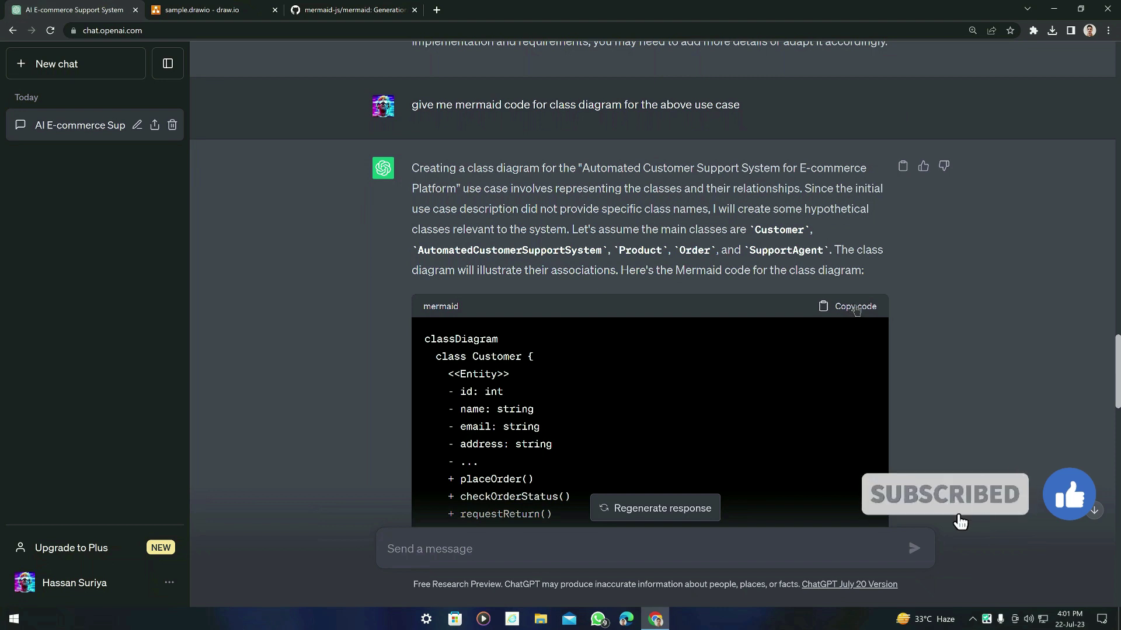
key(ctrl+Tab)
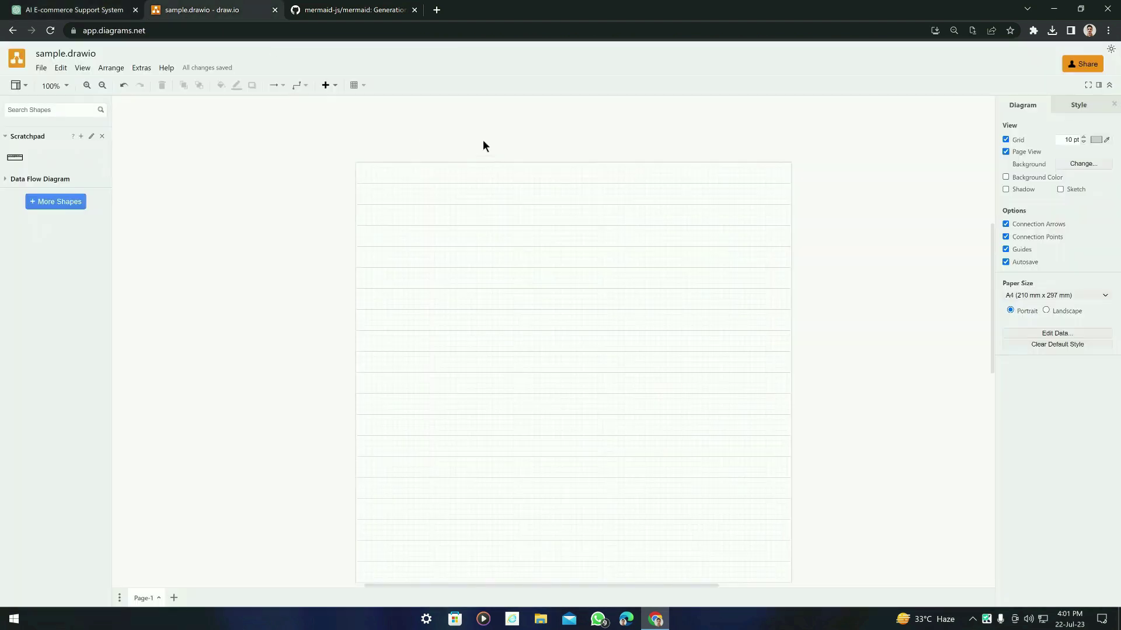
Paste the class-diagram code over the Mermaid sample and insert it on the page.
click(327, 91)
mouse_move(391, 321)
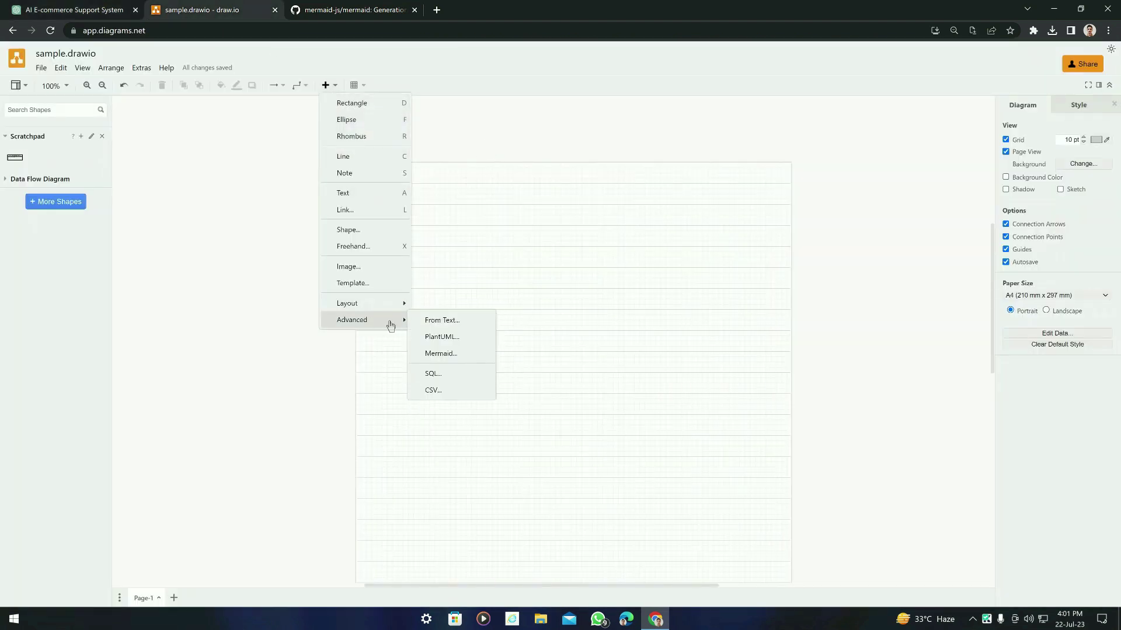
click(449, 353)
key(ctrl+a)
key(ctrl+v)
scroll(495, 280, up, 10)
click(705, 376)
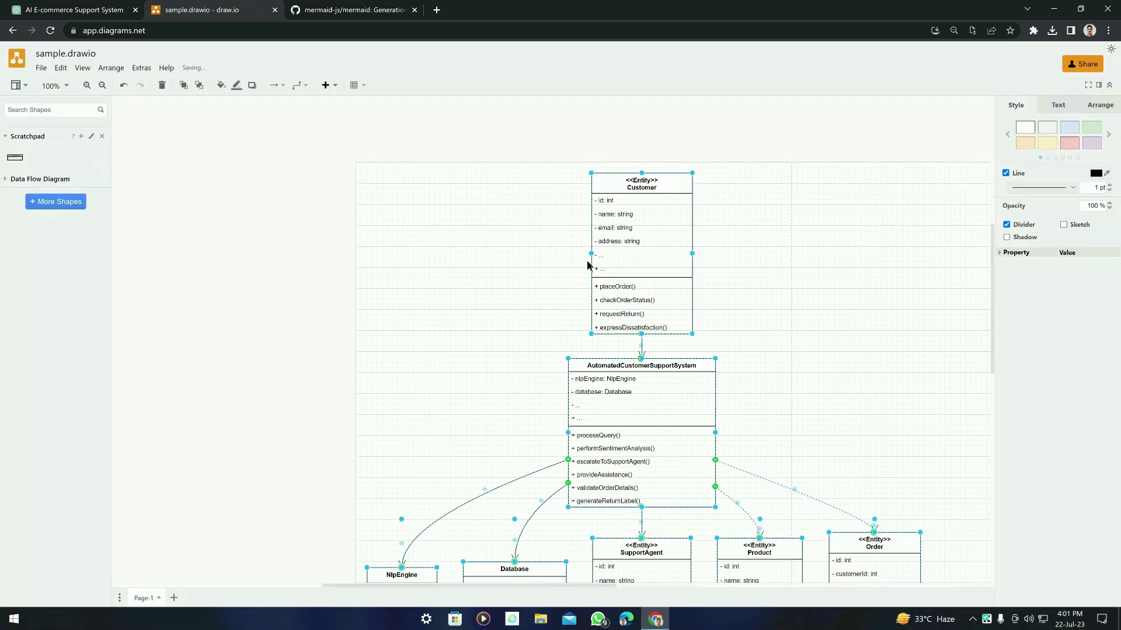
Review the inserted Customer and AutomatedCustomerSupportSystem classes and show the style themes.
scroll(694, 379, down, 4)
click(308, 236)
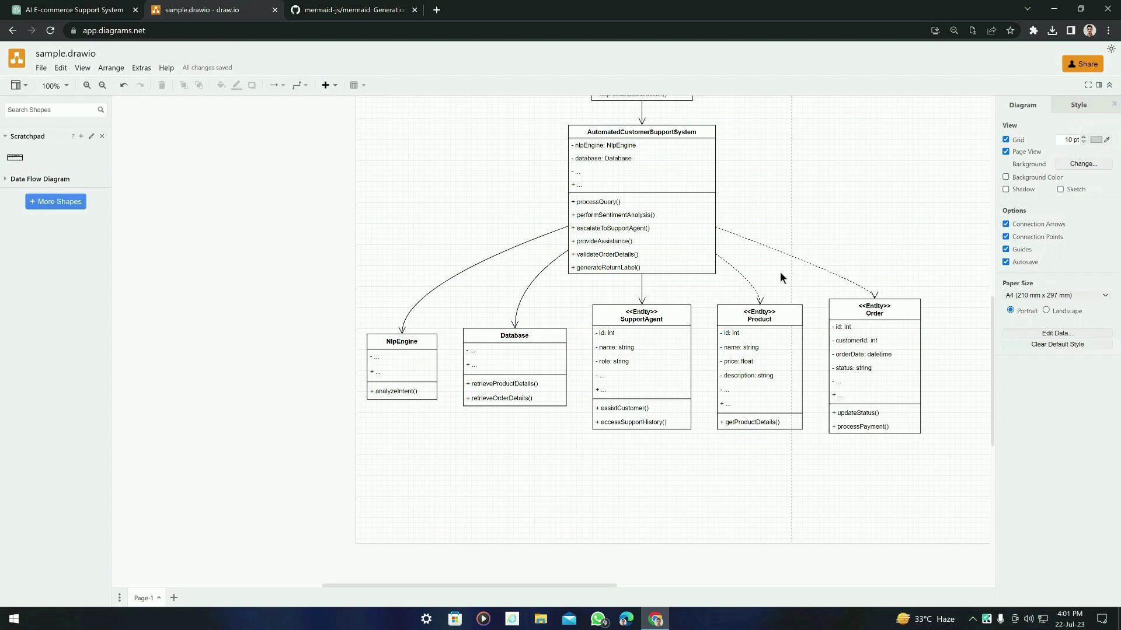
scroll(660, 233, up, 5)
scroll(490, 178, up, 3)
scroll(489, 178, up, 6)
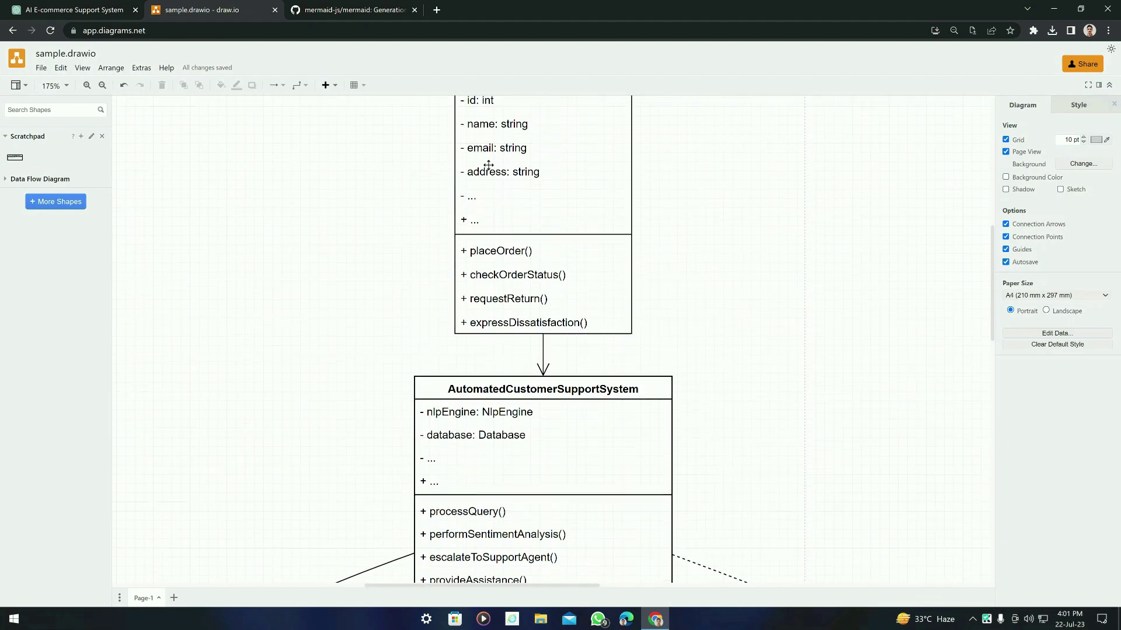
scroll(528, 344, down, 3)
scroll(535, 360, down, 9)
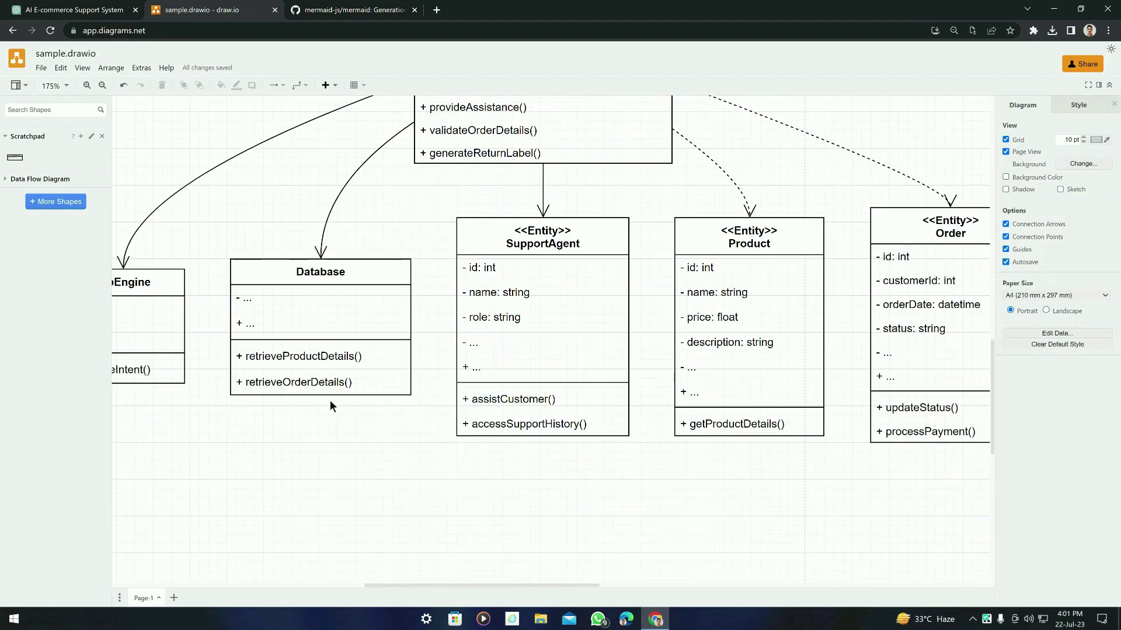
scroll(290, 401, left, 4)
scroll(725, 289, up, 5)
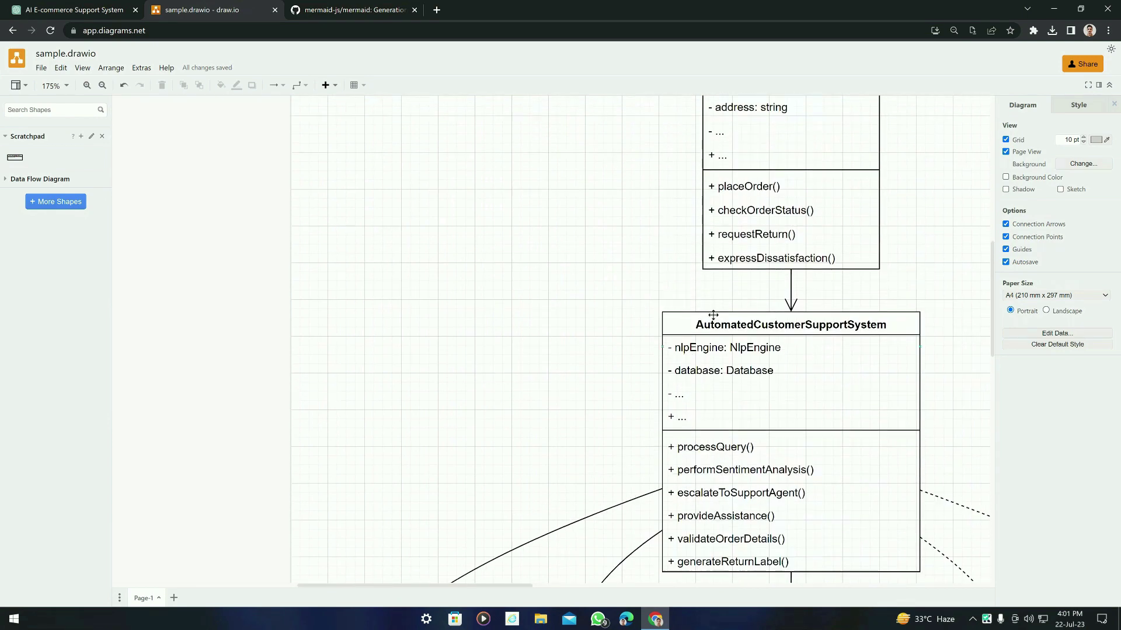
click(1070, 113)
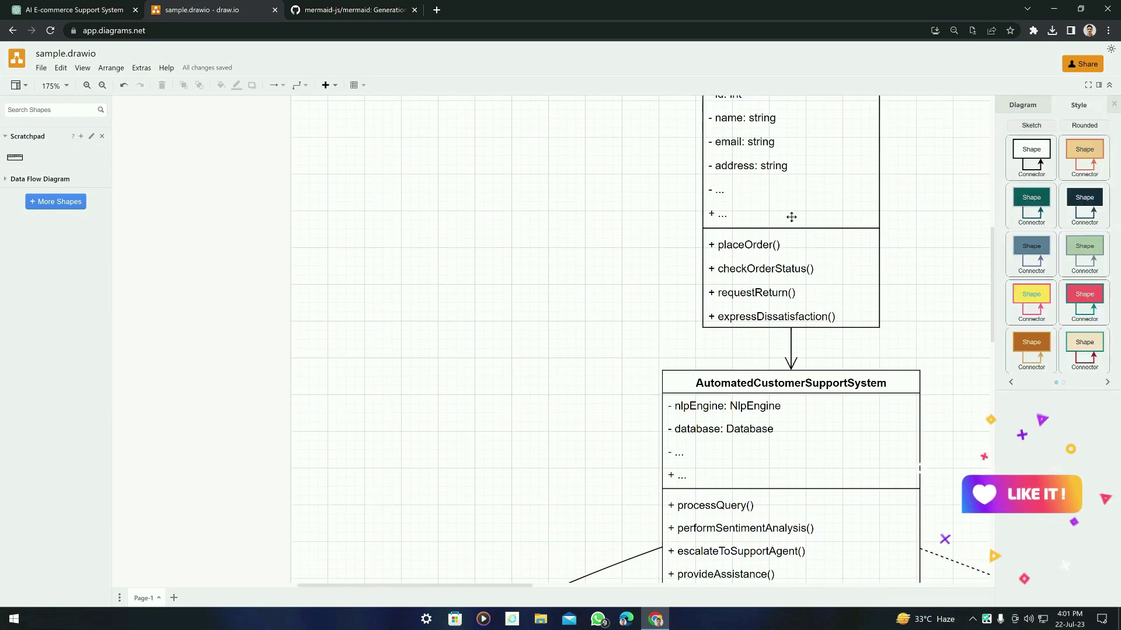
scroll(817, 196, up, 5)
Give the Customer class a red style, a green 22FF12 gradient and rounded corners.
click(729, 245)
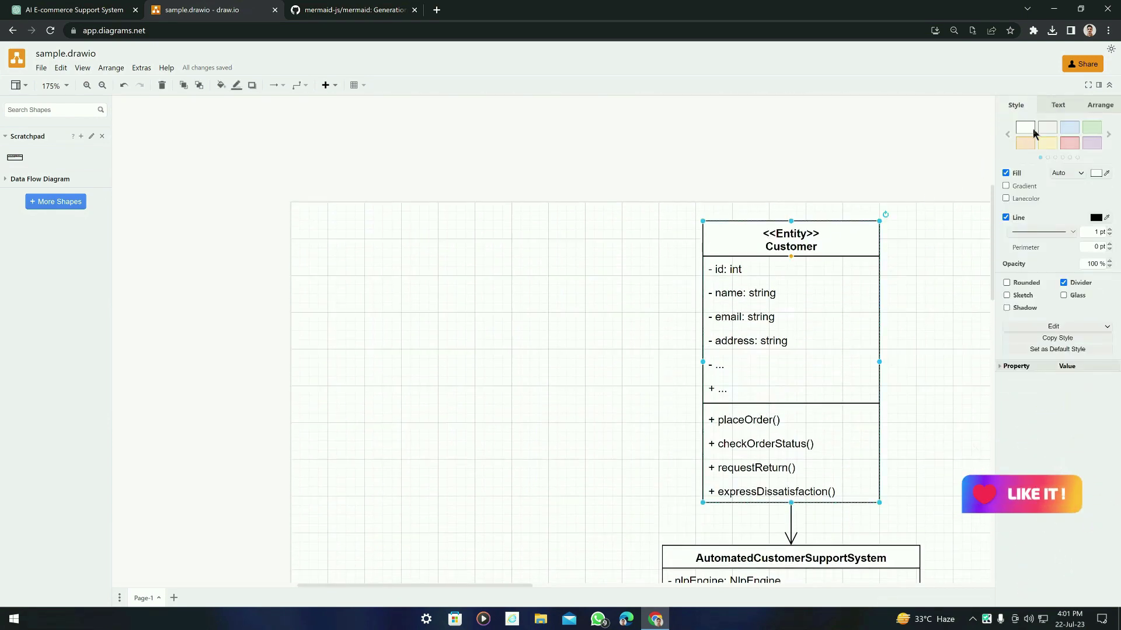
click(1070, 145)
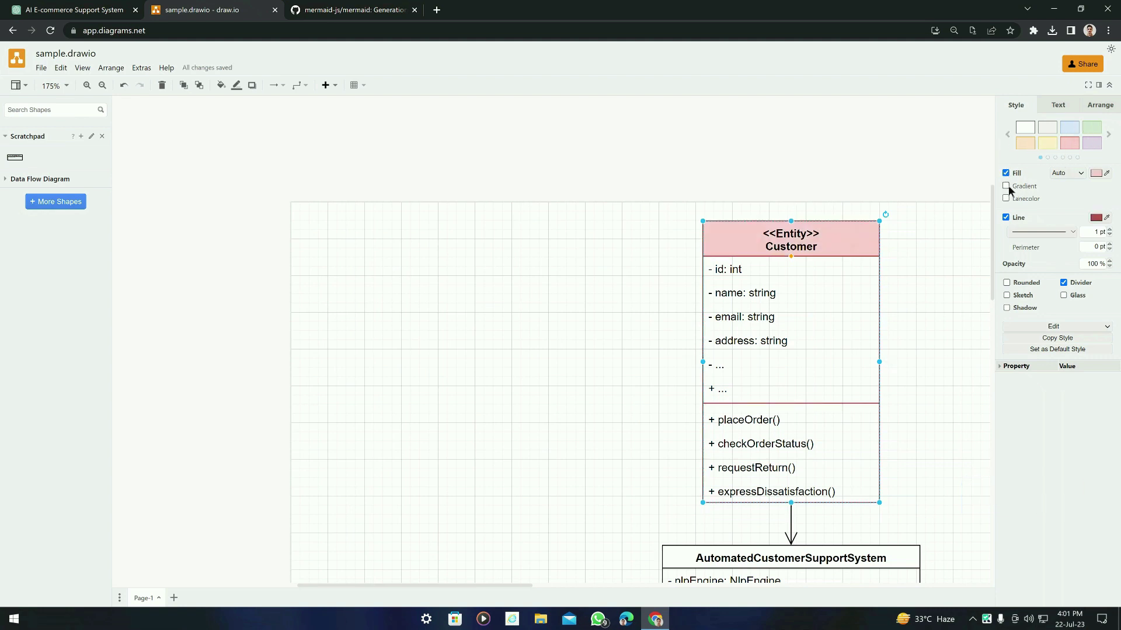
click(1018, 188)
click(1095, 185)
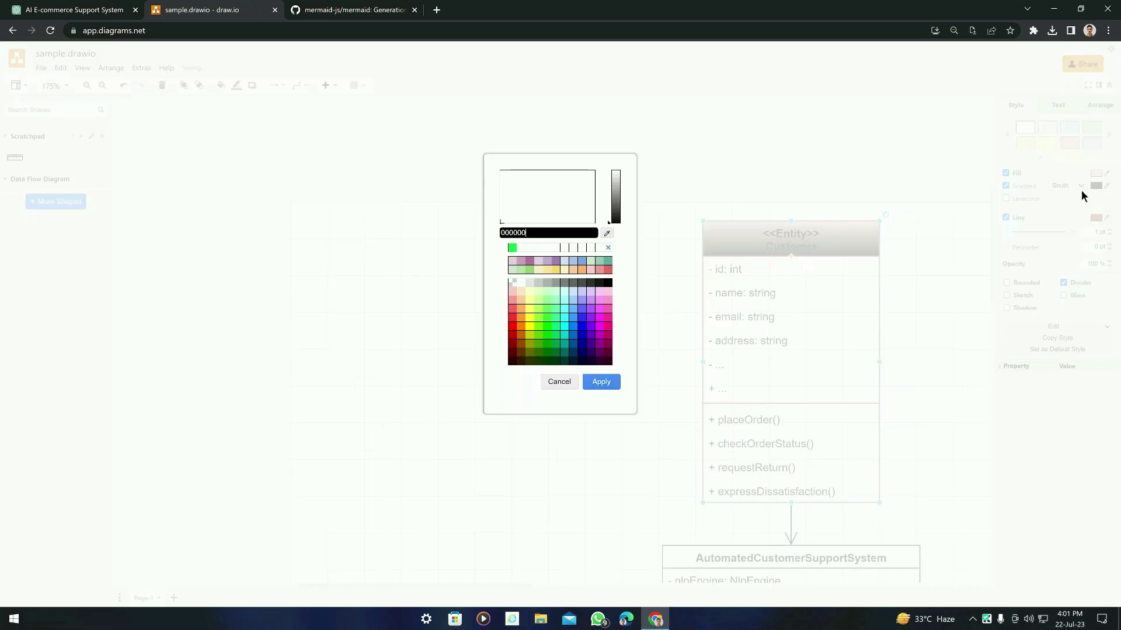
click(531, 174)
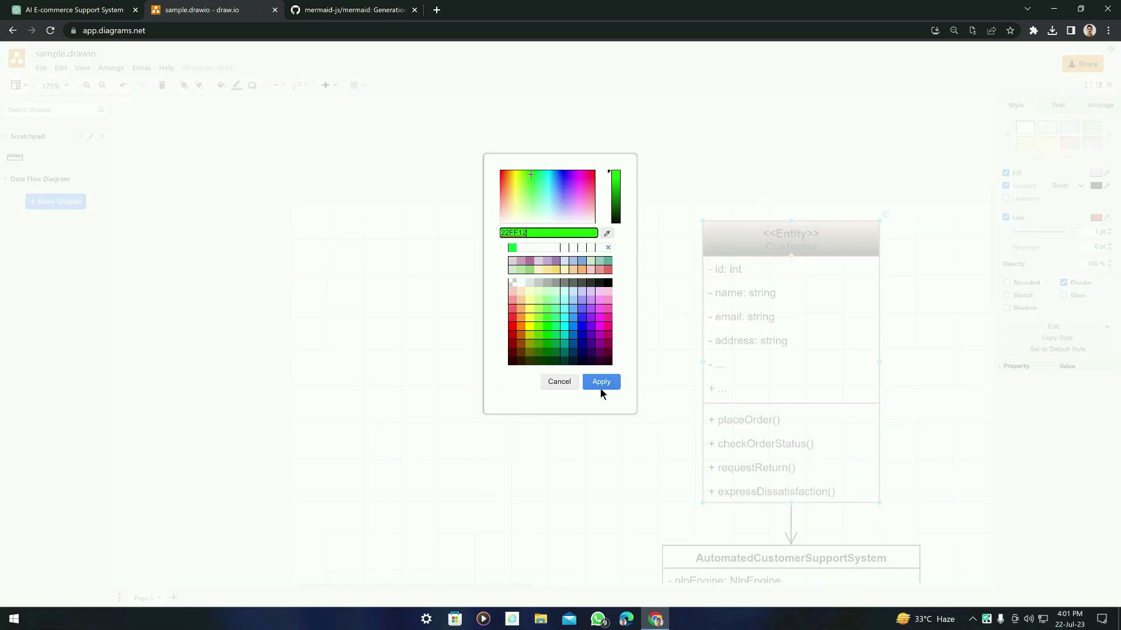
click(601, 383)
click(1007, 283)
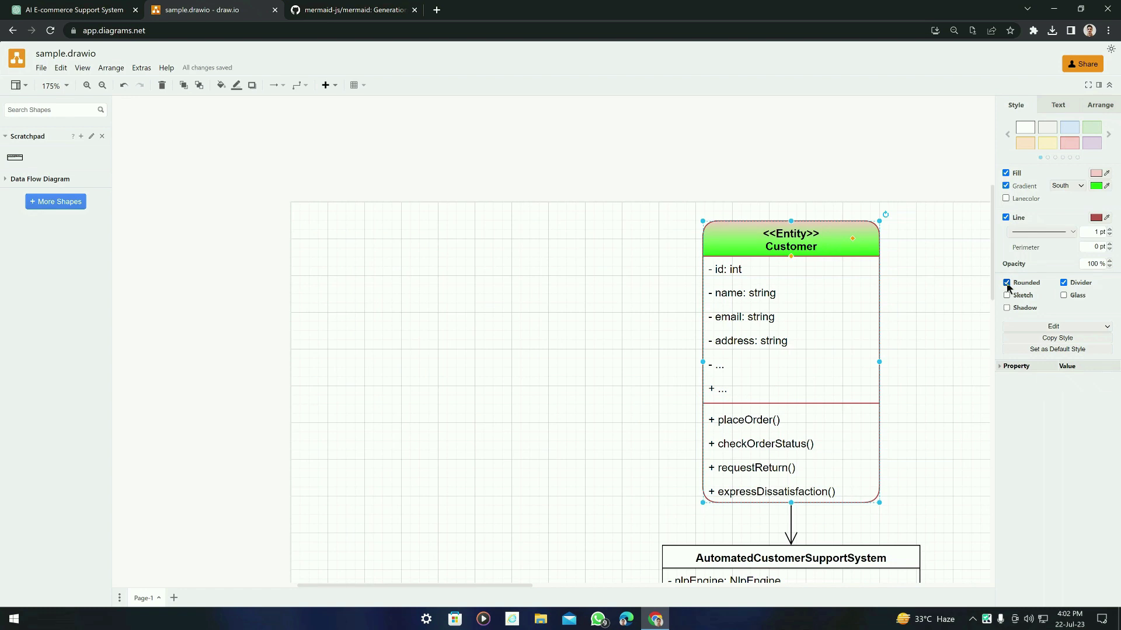
Add a glass effect to the Customer class, trying then undoing sketch and shadow.
key(ctrl+plus)
key(ctrl+plus)
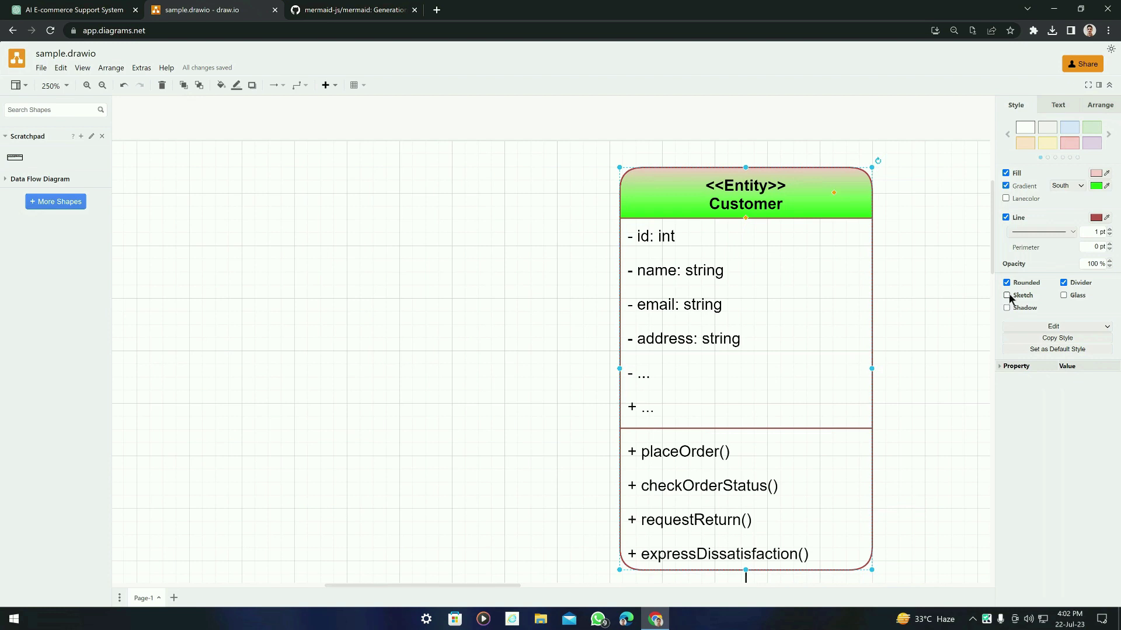
click(1006, 295)
scroll(654, 495, down, 1)
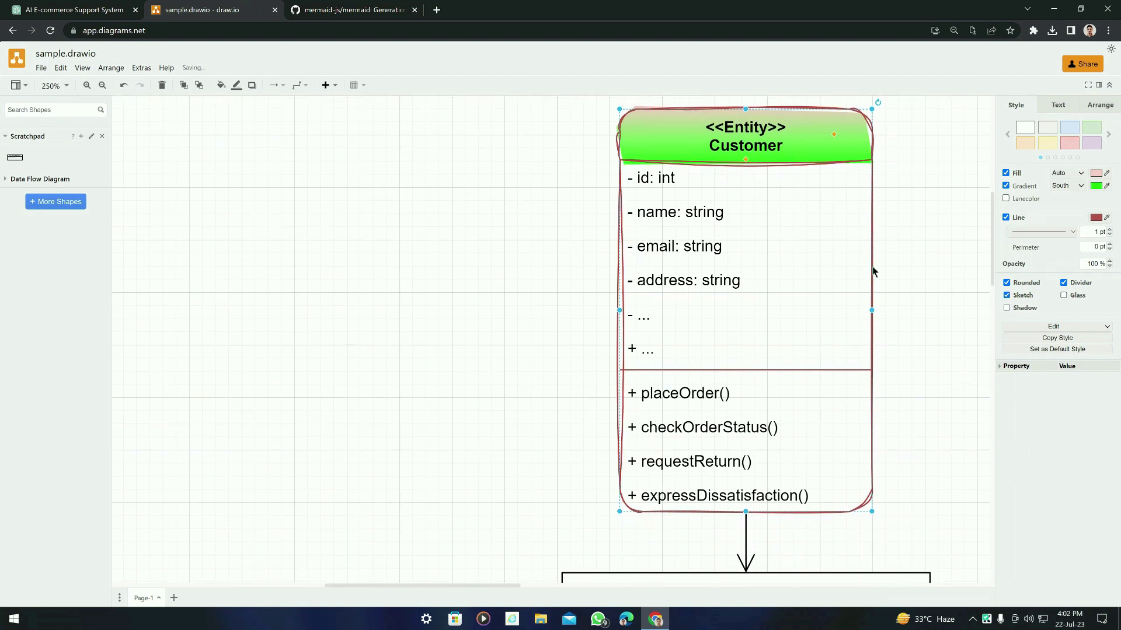
scroll(881, 325, up, 1)
click(1007, 295)
click(1064, 296)
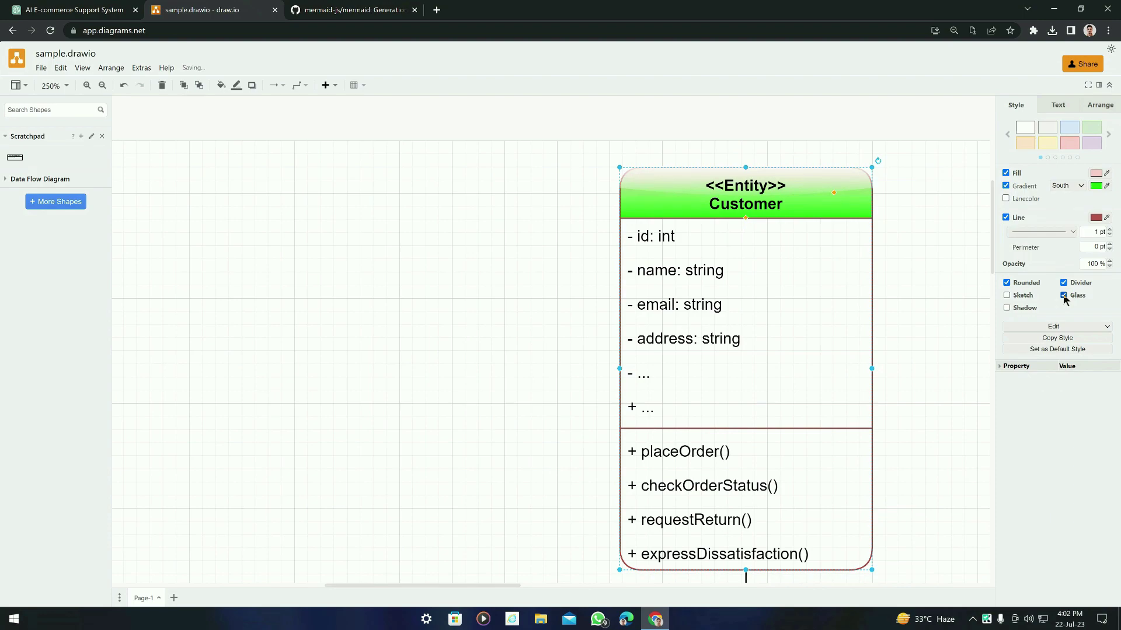
click(1006, 308)
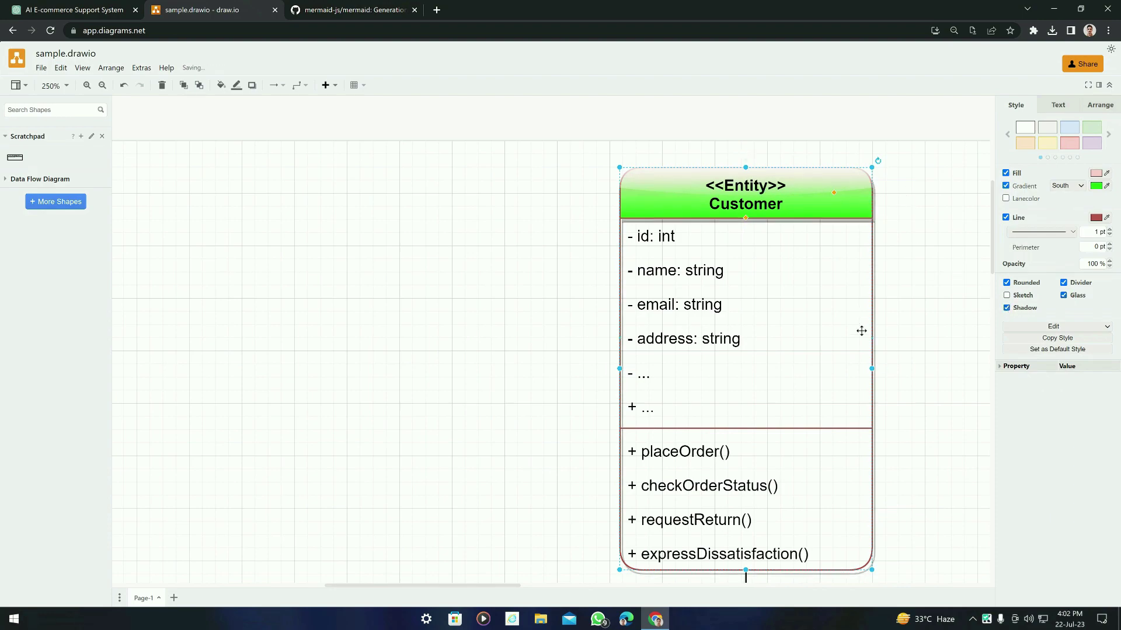
scroll(860, 328, down, 10)
ctrl+scroll(865, 333, down, 2)
scroll(881, 322, up, 8)
click(1006, 308)
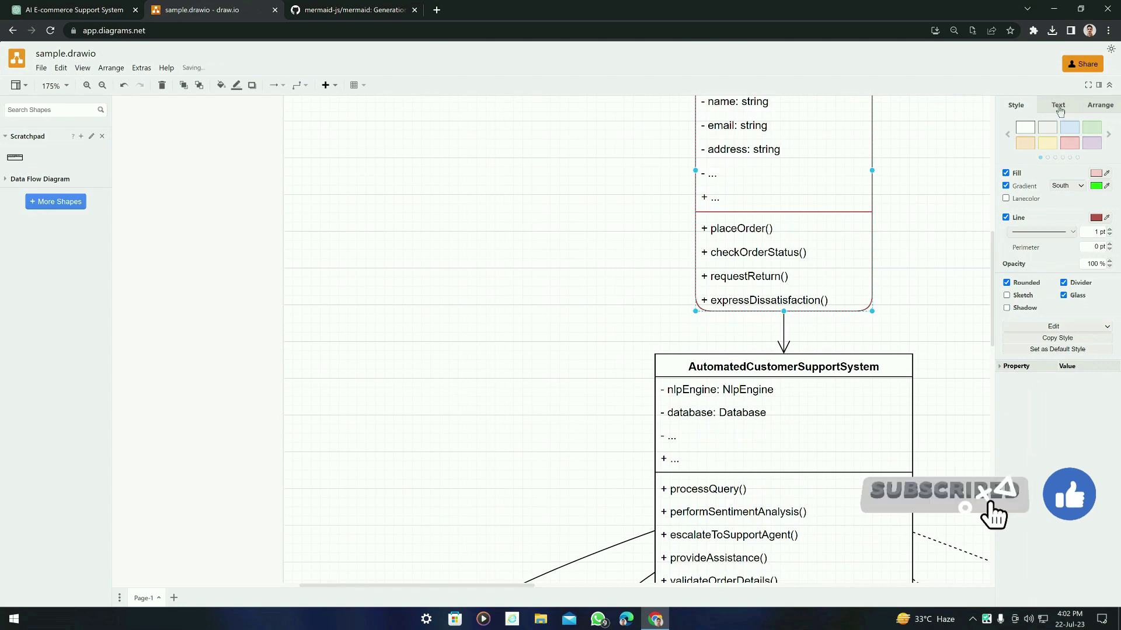
Set the Customer header font to Tahoma, leaving italics off.
click(1058, 106)
scroll(739, 204, up, 3)
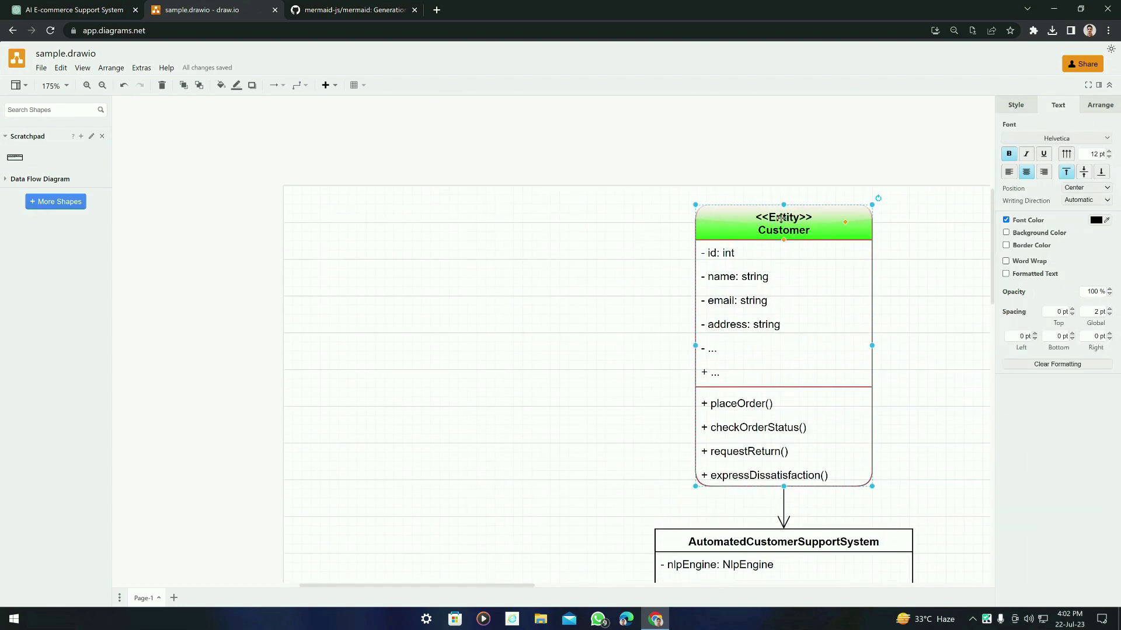
click(1025, 155)
click(1026, 155)
click(1010, 139)
click(1023, 276)
Enlarge the page view and show the Customer class's size and position options.
key(ctrl+plus)
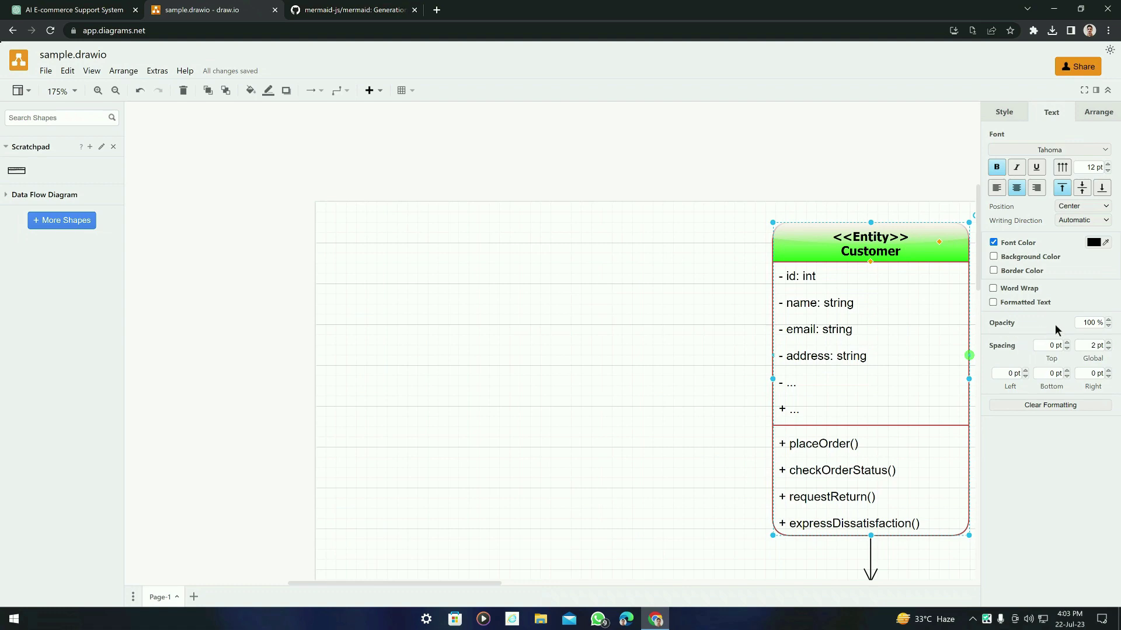
scroll(890, 359, up, 2)
scroll(836, 349, down, 4)
scroll(881, 312, up, 3)
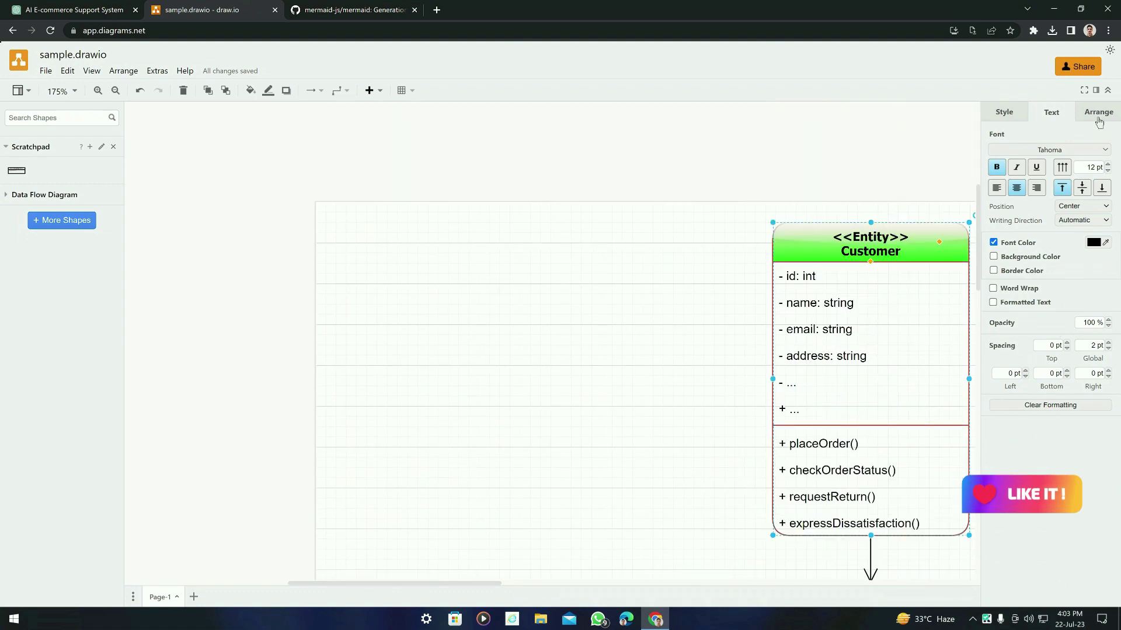
click(1097, 117)
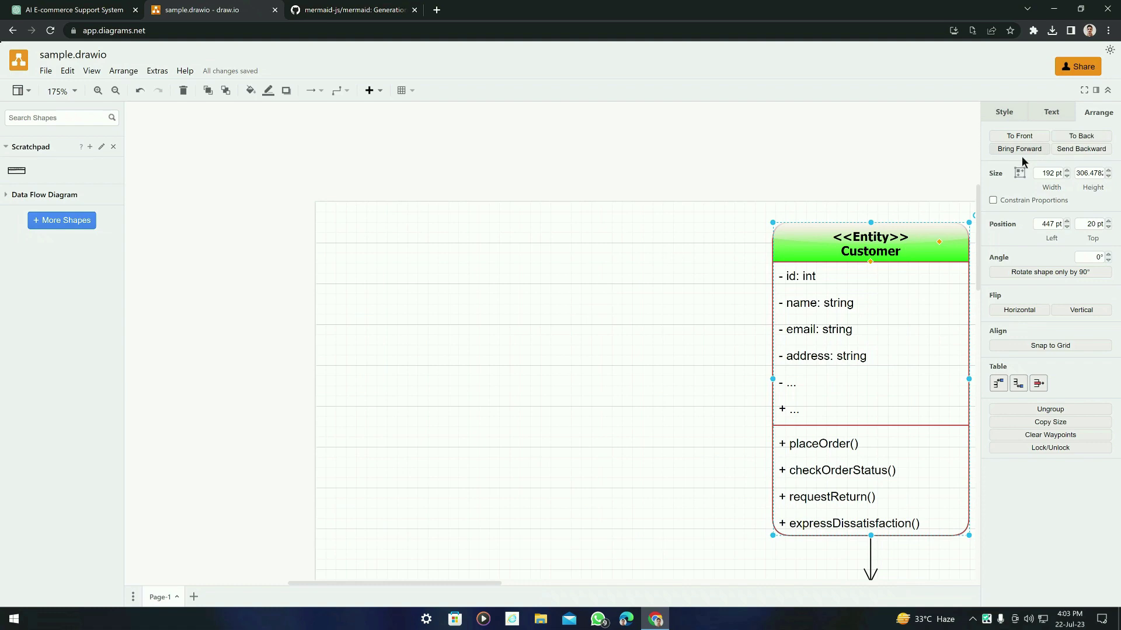
scroll(951, 193, down, 3)
scroll(957, 193, up, 3)
Open the SQL import dialog with its sample CREATE TABLE code via + > Advanced > SQL.
scroll(639, 347, down, 3)
scroll(692, 358, down, 2)
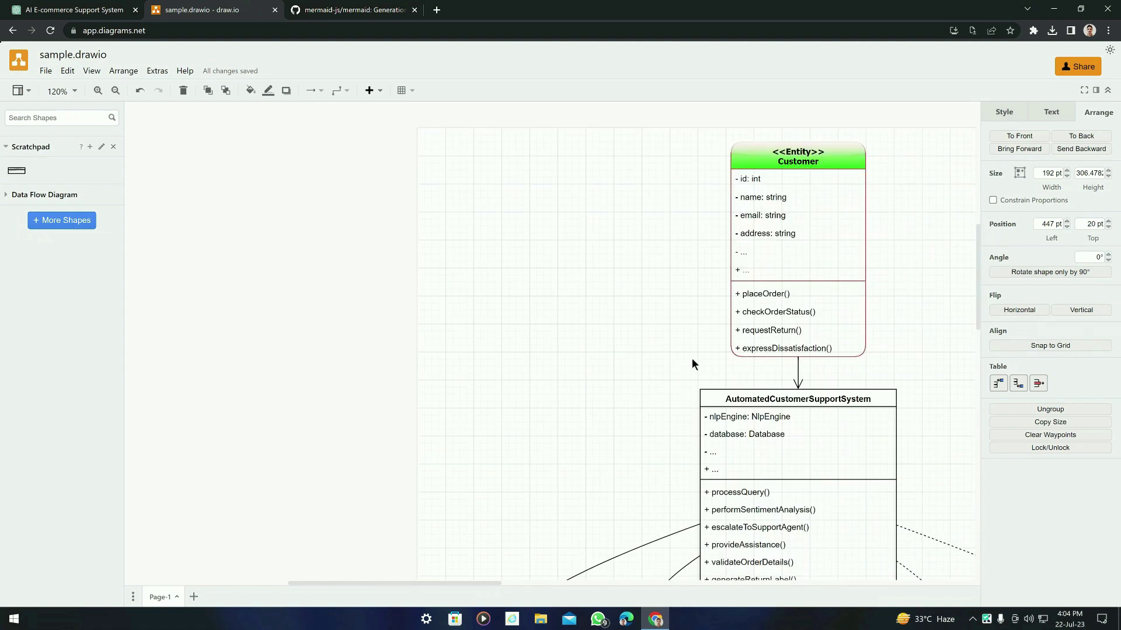
scroll(692, 358, up, 2)
scroll(691, 362, down, 2)
scroll(691, 361, up, 2)
click(372, 90)
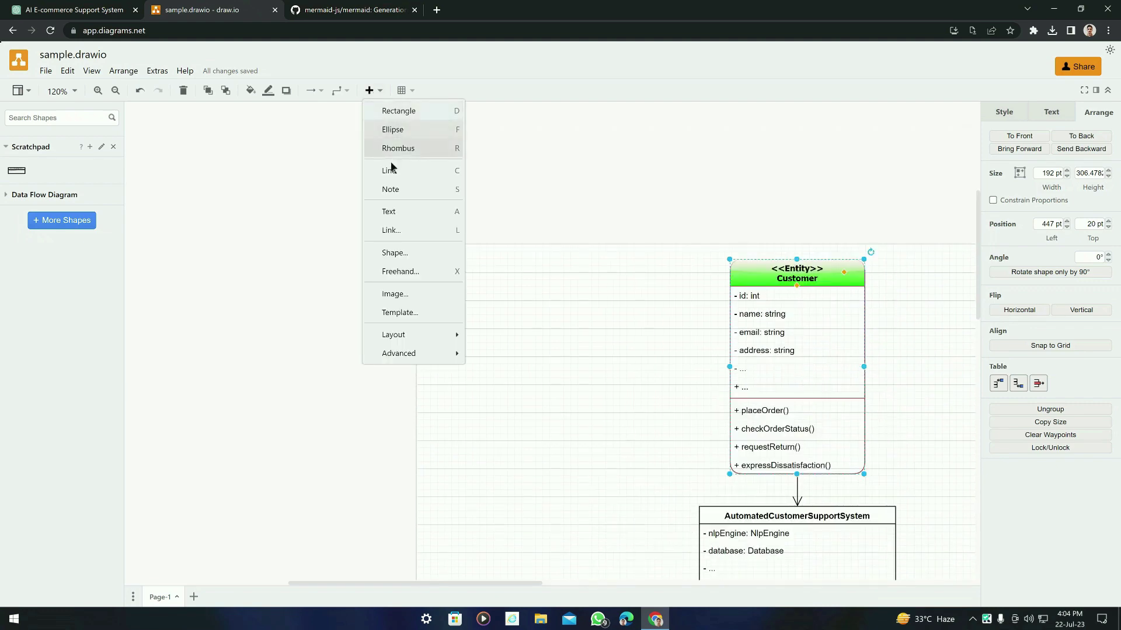
mouse_move(394, 343)
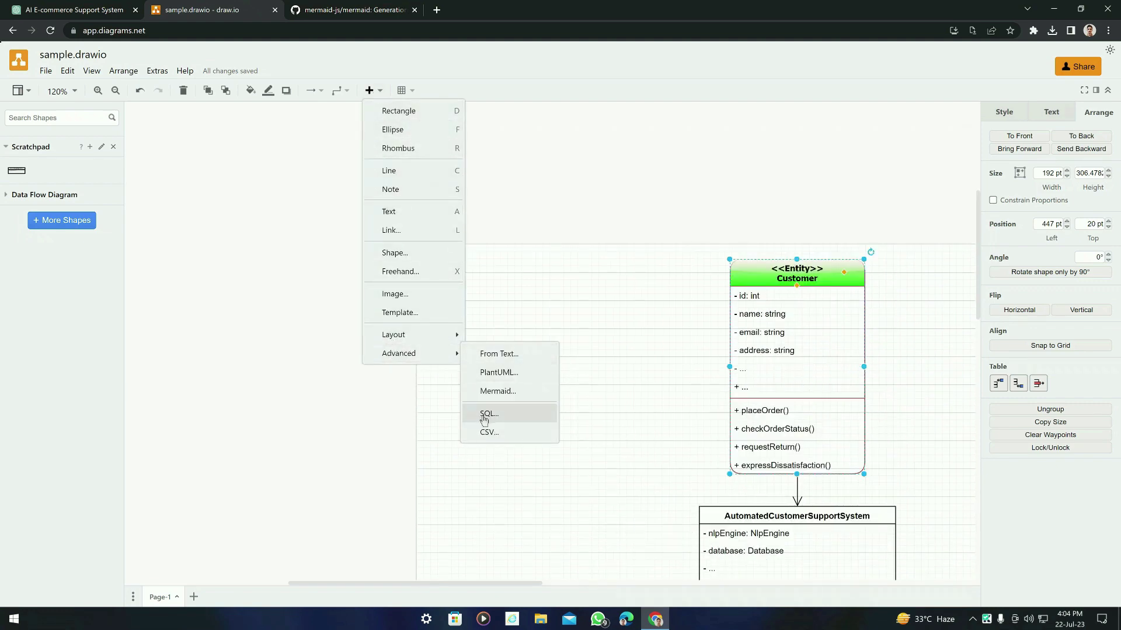
click(495, 418)
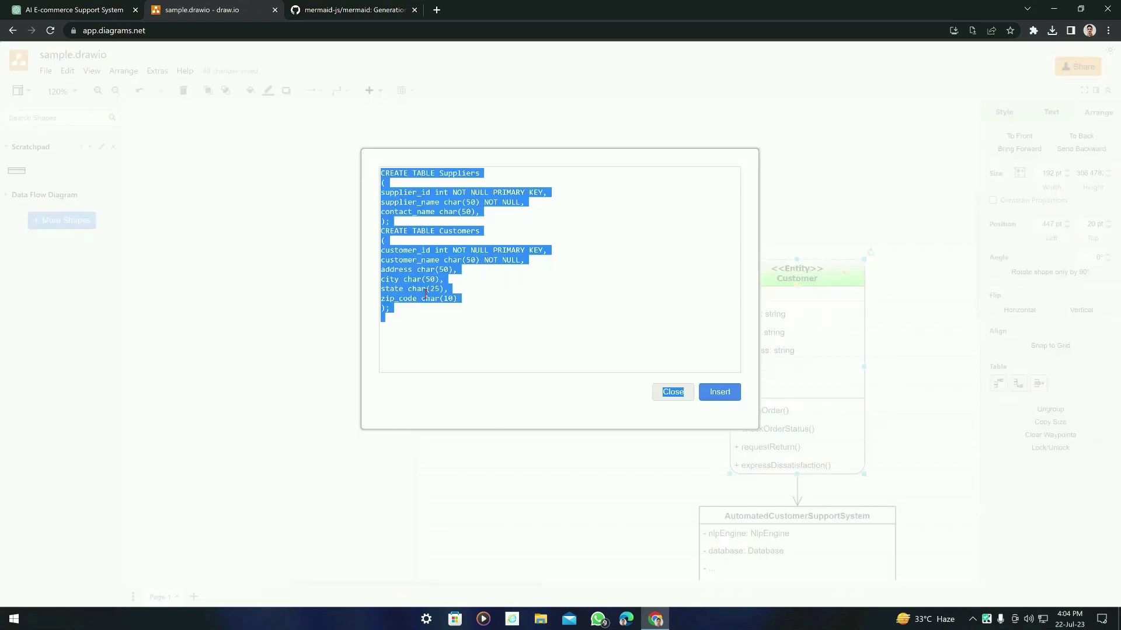
Select the first lines of the sample SQL, then return to ChatGPT.
click(409, 182)
drag(419, 316, 379, 169)
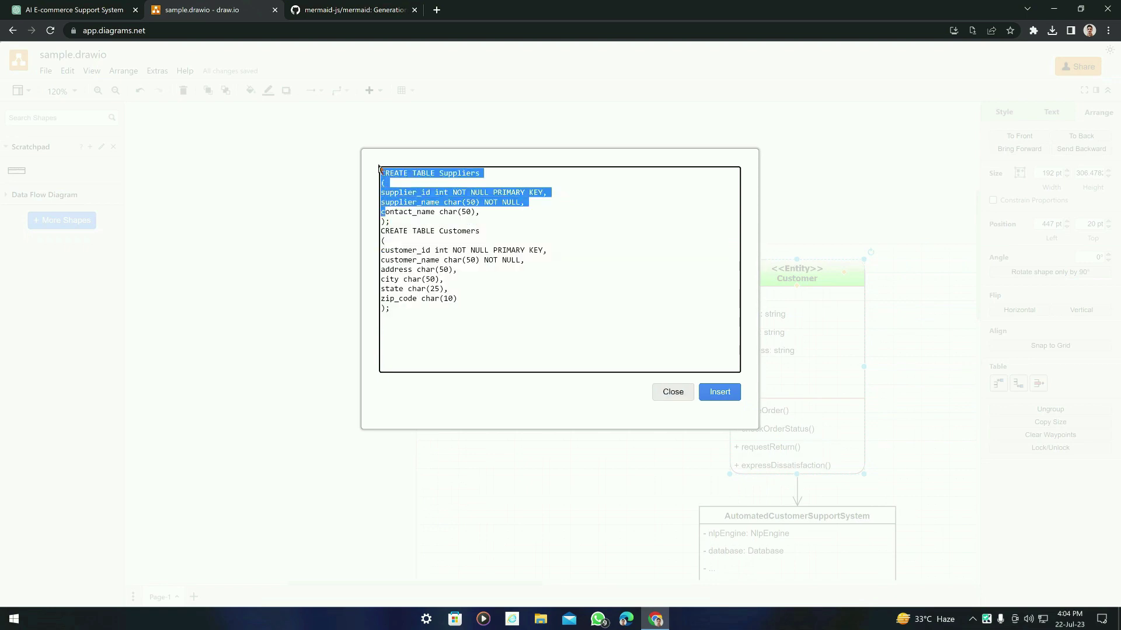
click(420, 216)
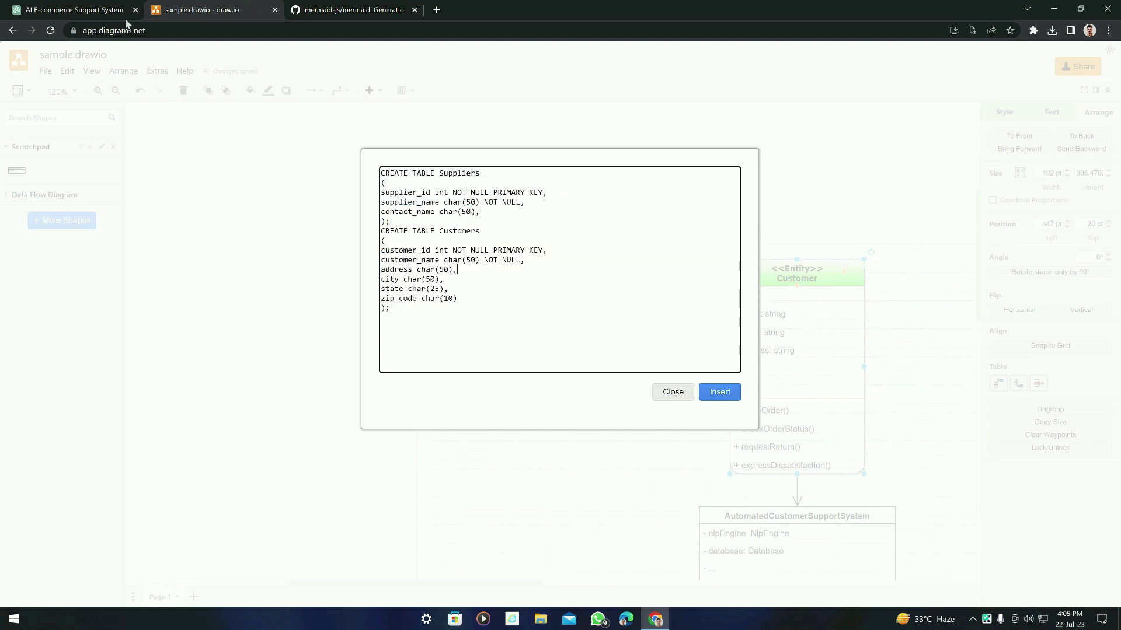
click(87, 10)
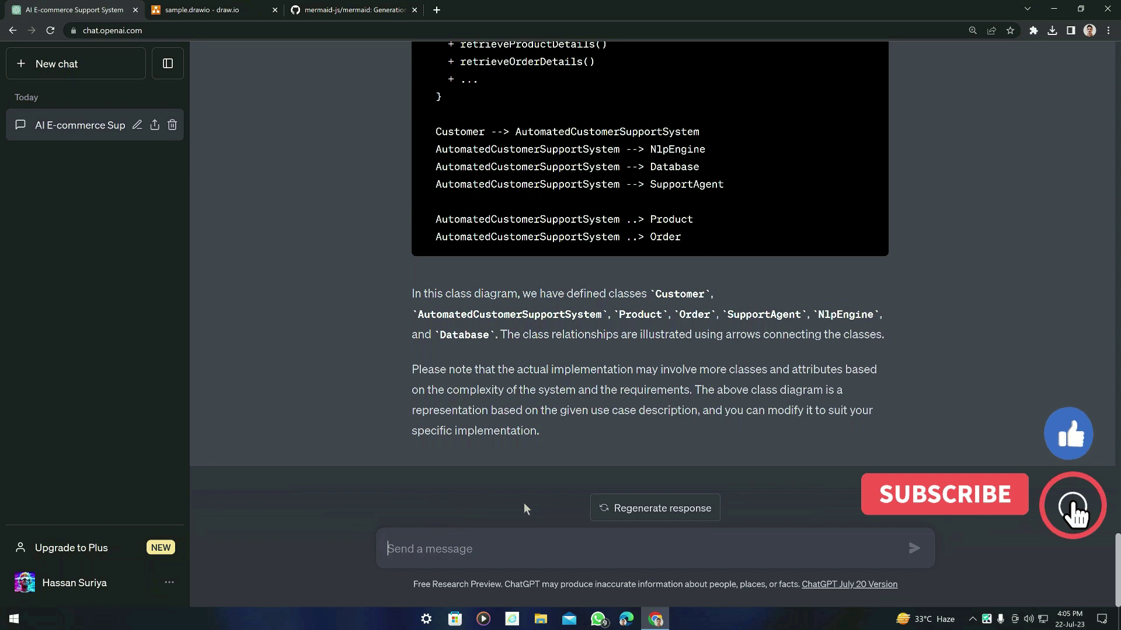
Ask ChatGPT 'give me sql code for the above use case' and review the reply.
text(give me sql code for the above use case)
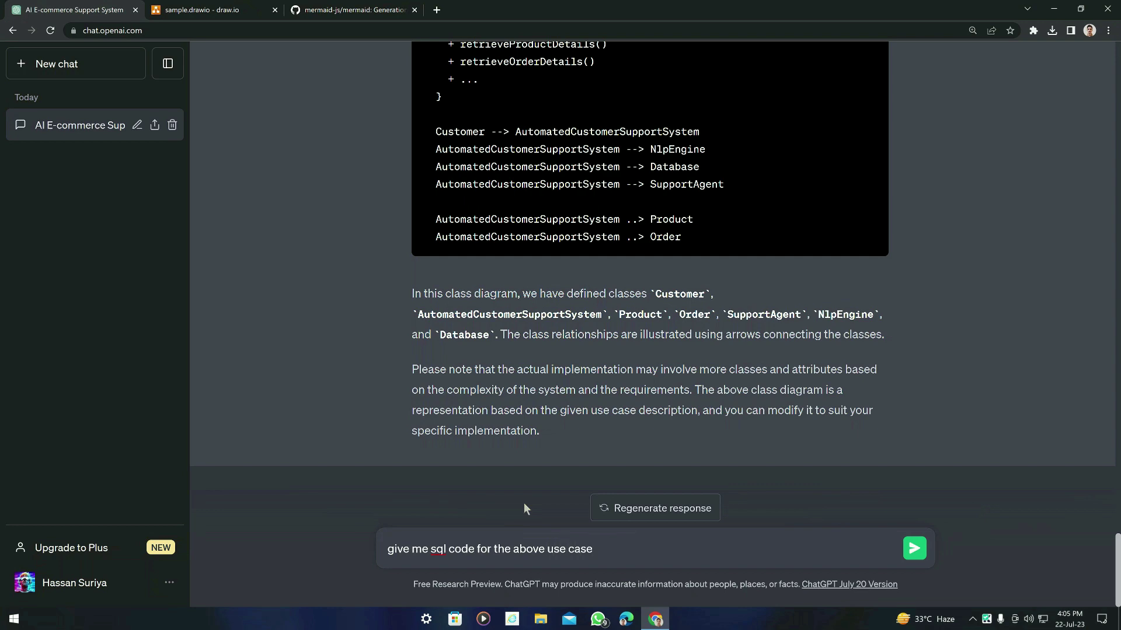
key(Return)
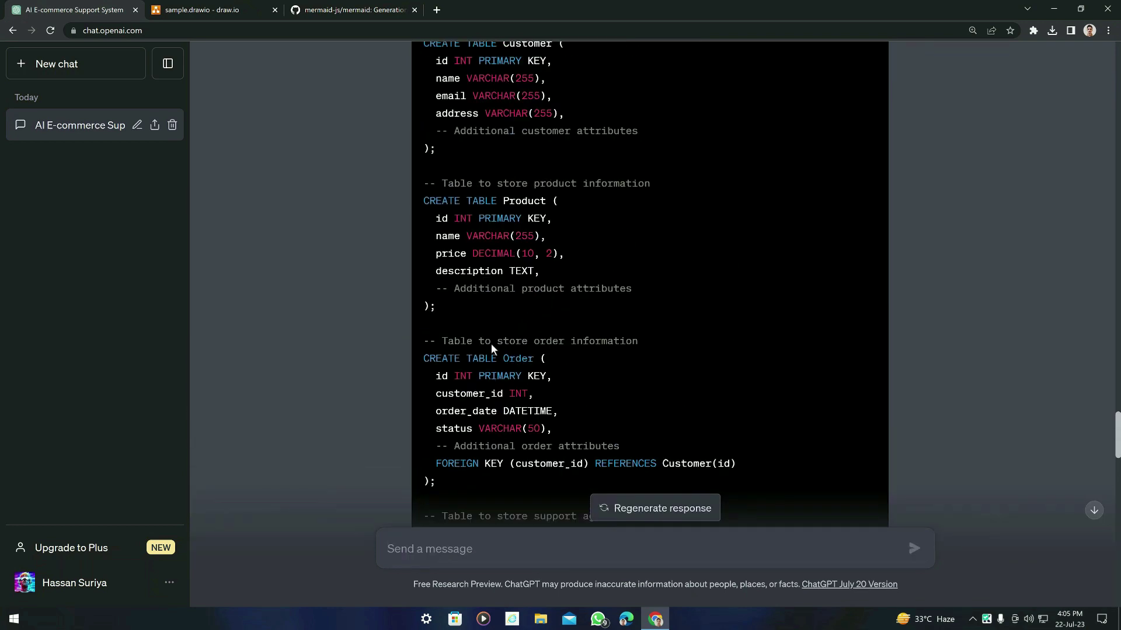
scroll(492, 345, up, 4)
scroll(492, 345, up, 1)
scroll(487, 281, down, 3)
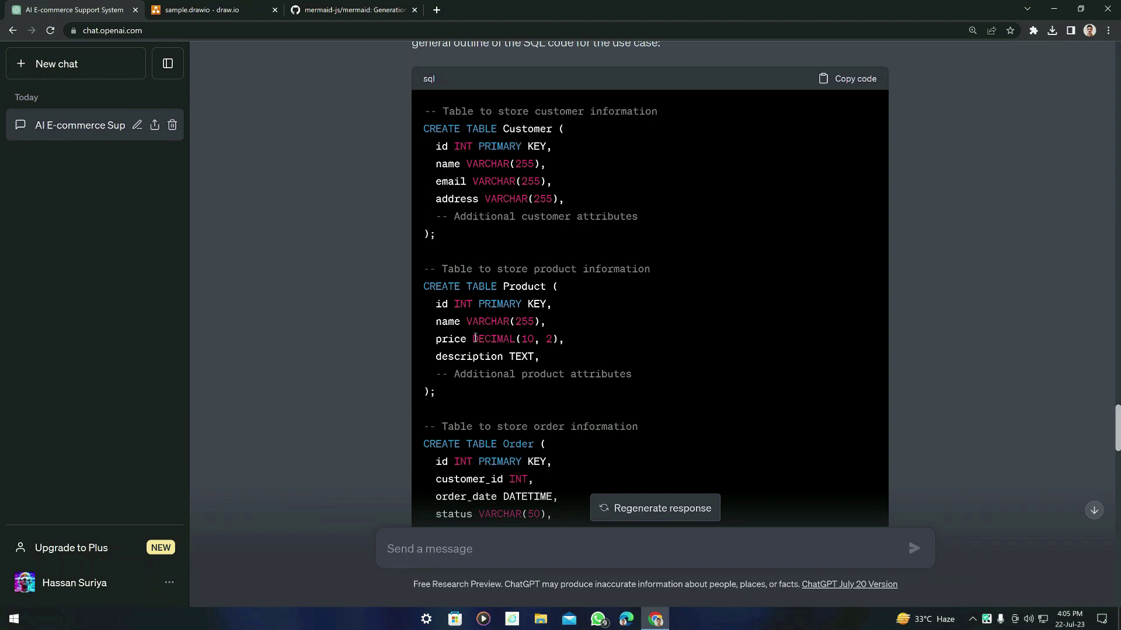
scroll(534, 298, down, 6)
scroll(552, 370, up, 4)
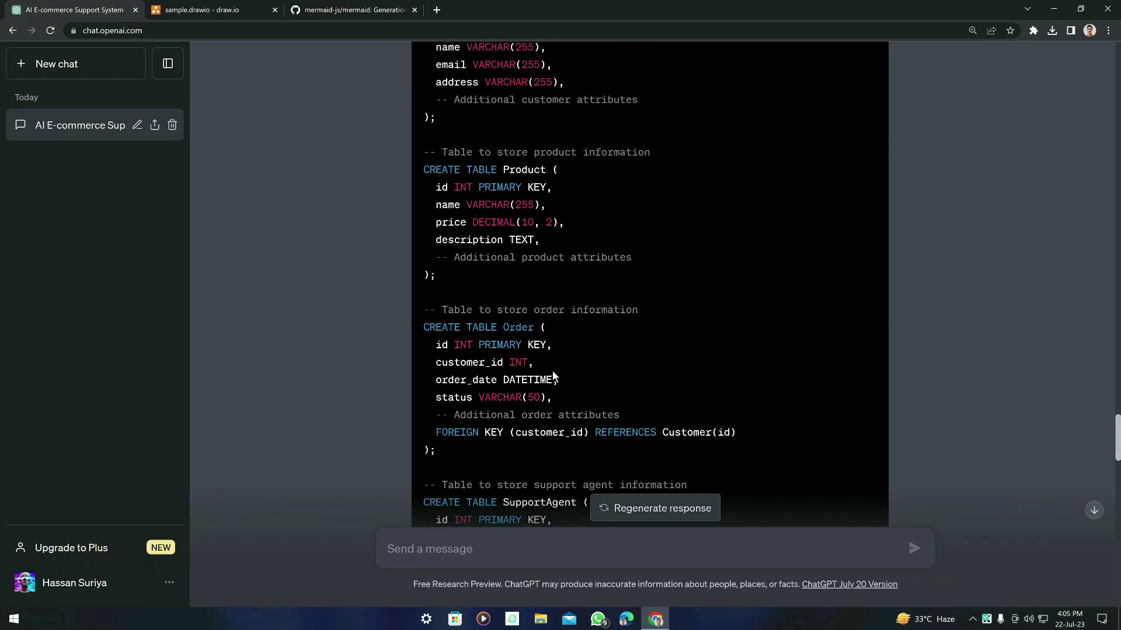
scroll(632, 258, up, 2)
Copy the generated SQL and paste it over the sample in draw.io's SQL import.
click(855, 78)
click(201, 10)
key(ctrl+a)
key(ctrl+v)
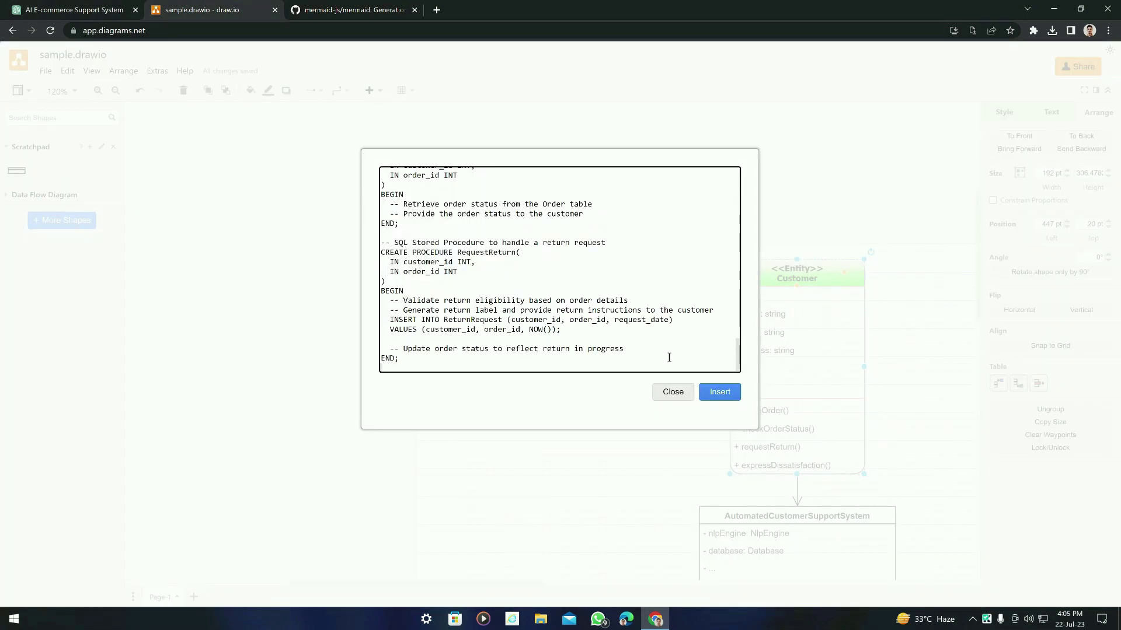
Clear the canvas and generate entity tables from the pasted ChatGPT SQL script.
click(726, 394)
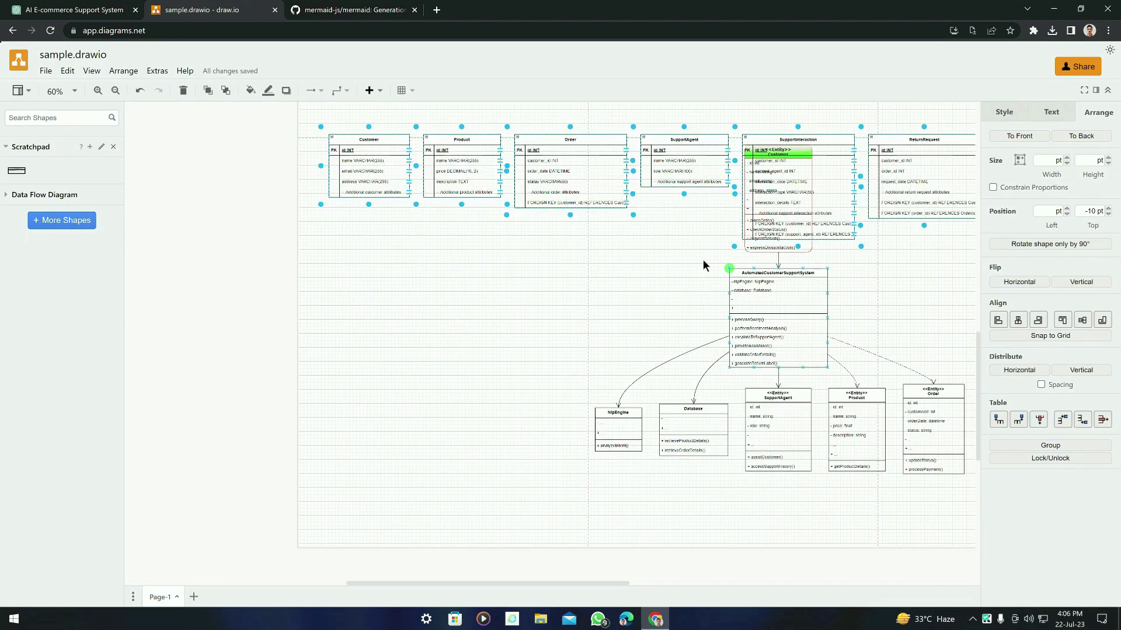
key(Delete)
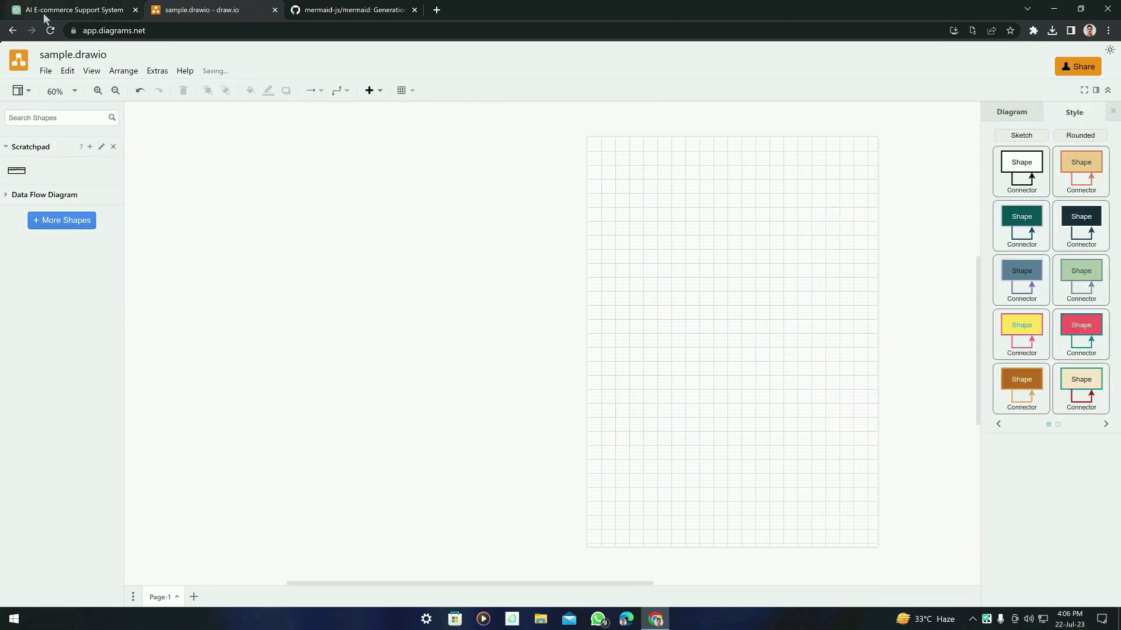
click(377, 91)
mouse_move(392, 354)
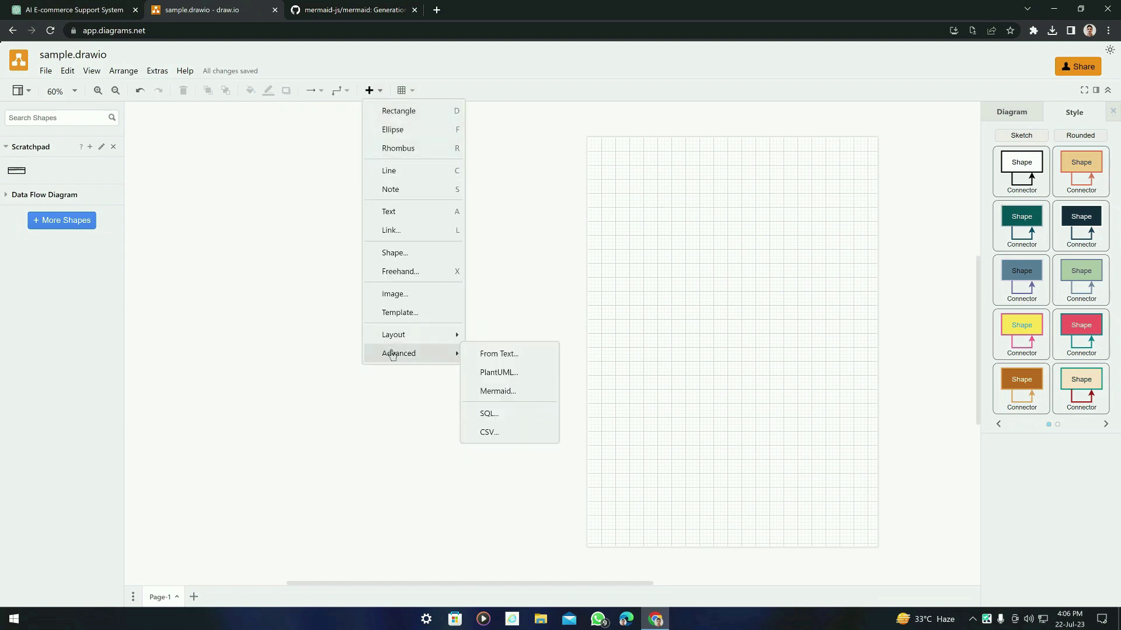
click(518, 414)
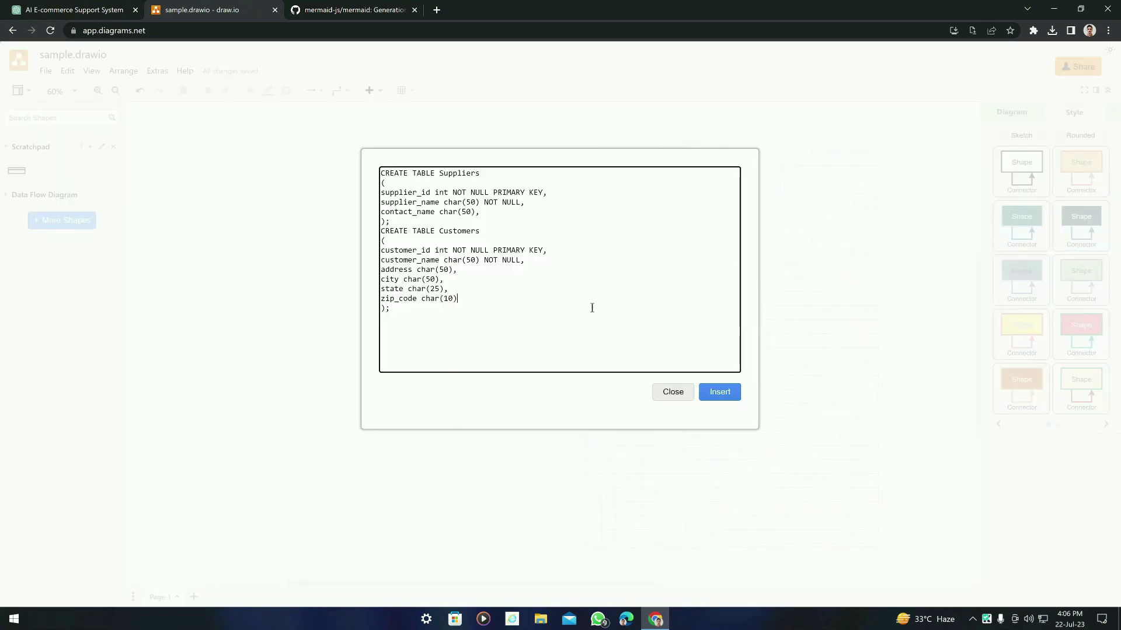
key(ctrl+a)
key(ctrl+v)
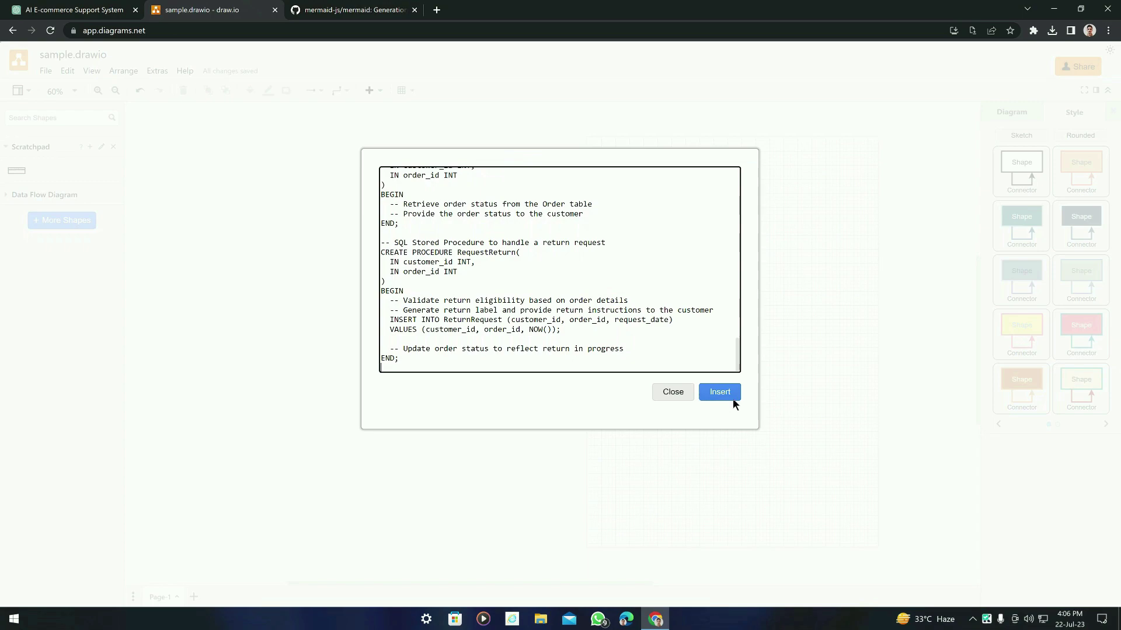
click(724, 394)
Inspect the generated Customer, Product and Order tables, then go back to ChatGPT.
scroll(409, 306, down, 2)
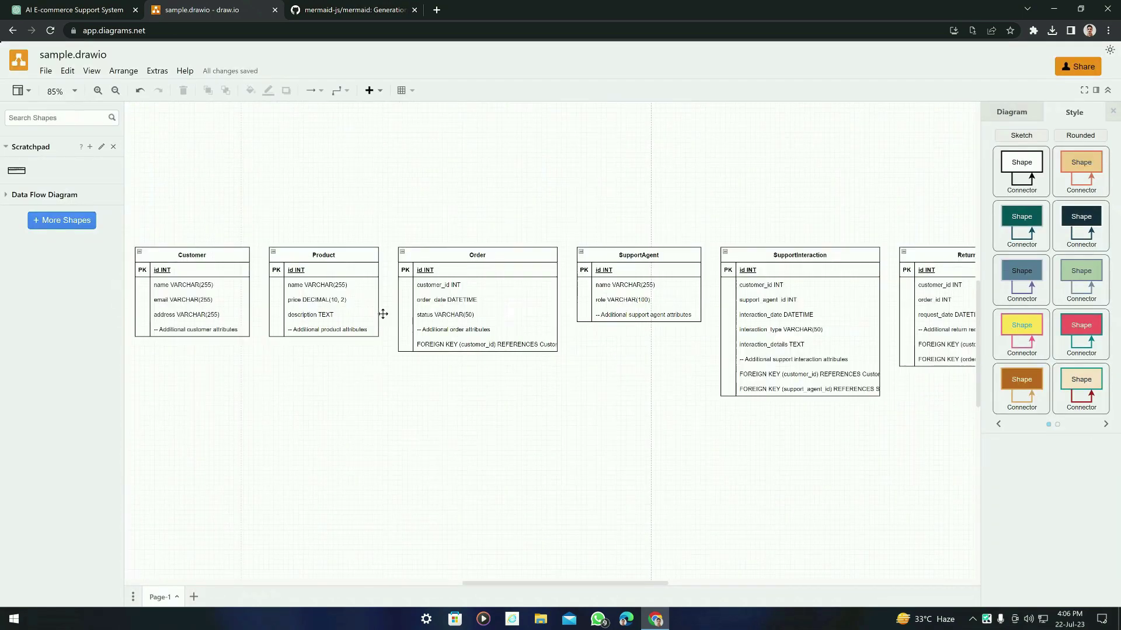
scroll(143, 273, up, 1)
scroll(141, 272, up, 4)
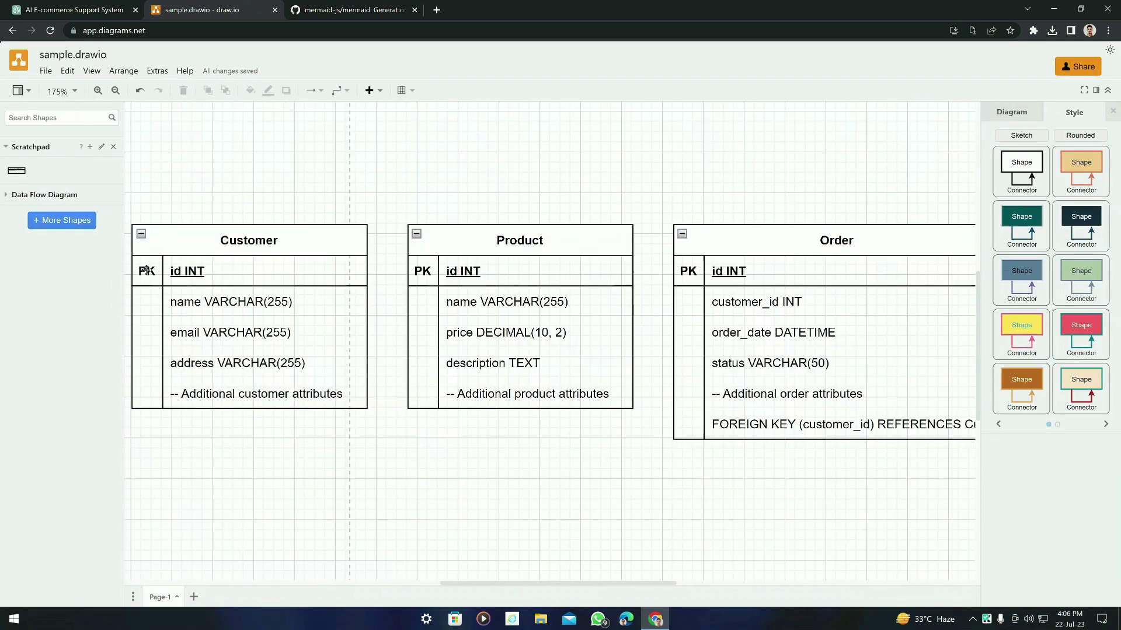
click(249, 236)
click(418, 431)
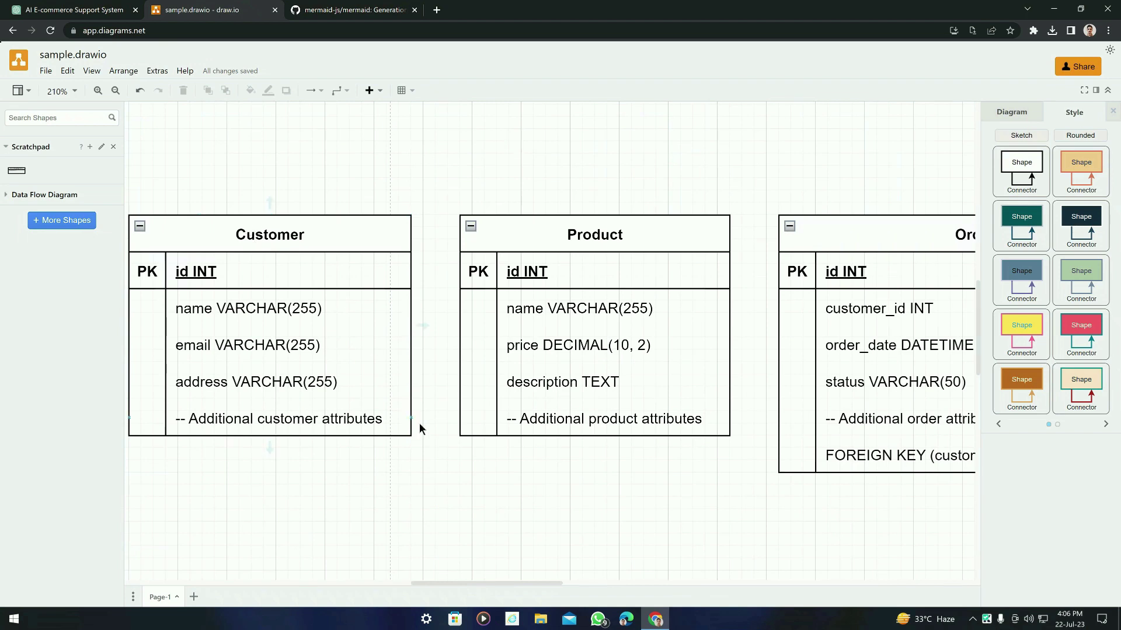
scroll(433, 426, down, 2)
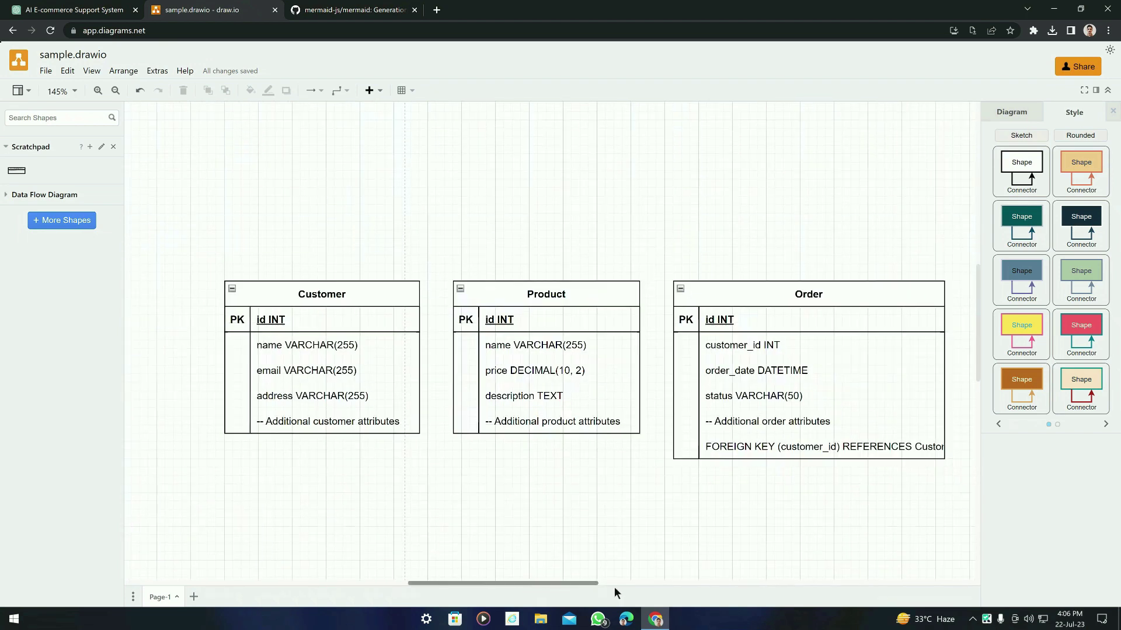
key(ctrl+shift+Tab)
scroll(468, 185, down, 3)
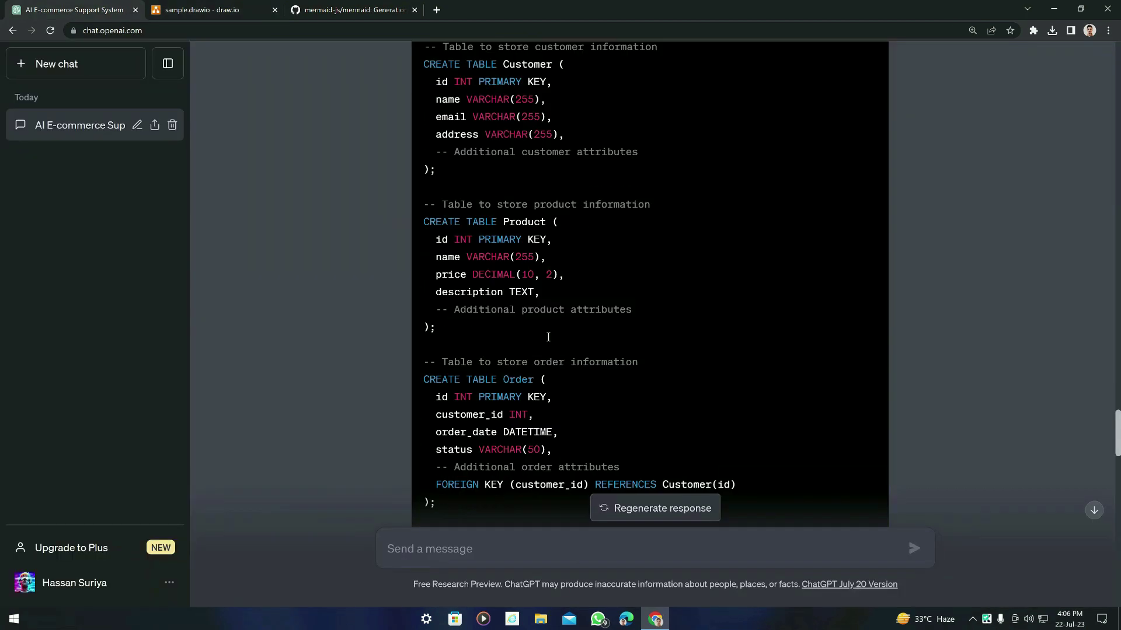
Return to draw.io to view the six tables generated from ChatGPT's SQL.
key(ctrl+Tab)
scroll(569, 586, down, 2)
drag(587, 583, 517, 581)
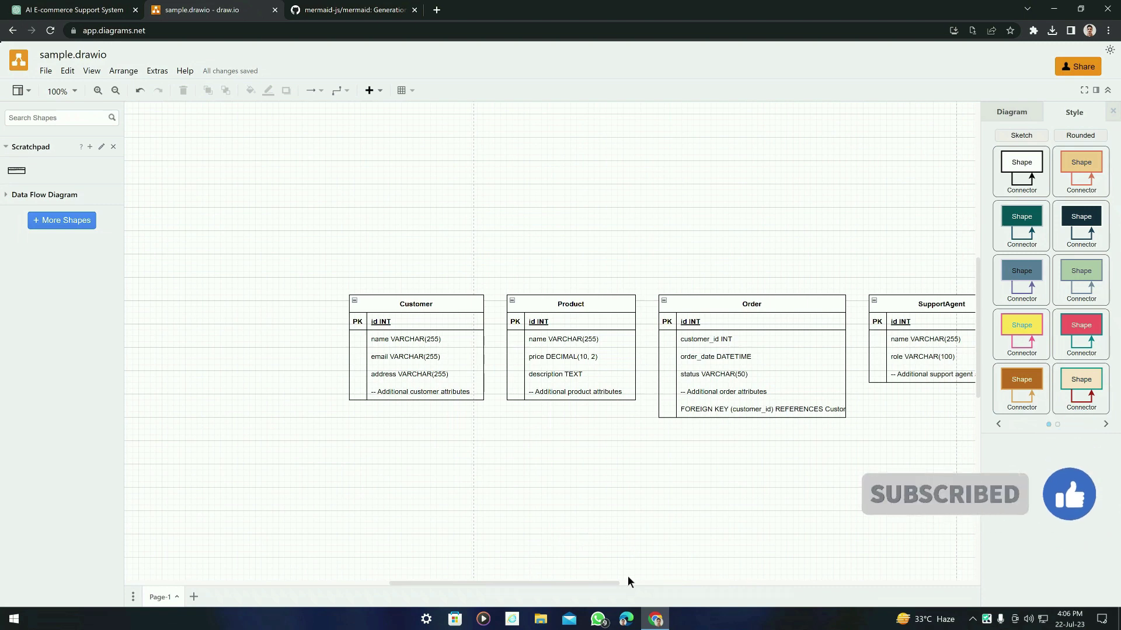
Apply the pink fill and red outline style swatch to the Product table.
drag(608, 582, 666, 583)
click(353, 303)
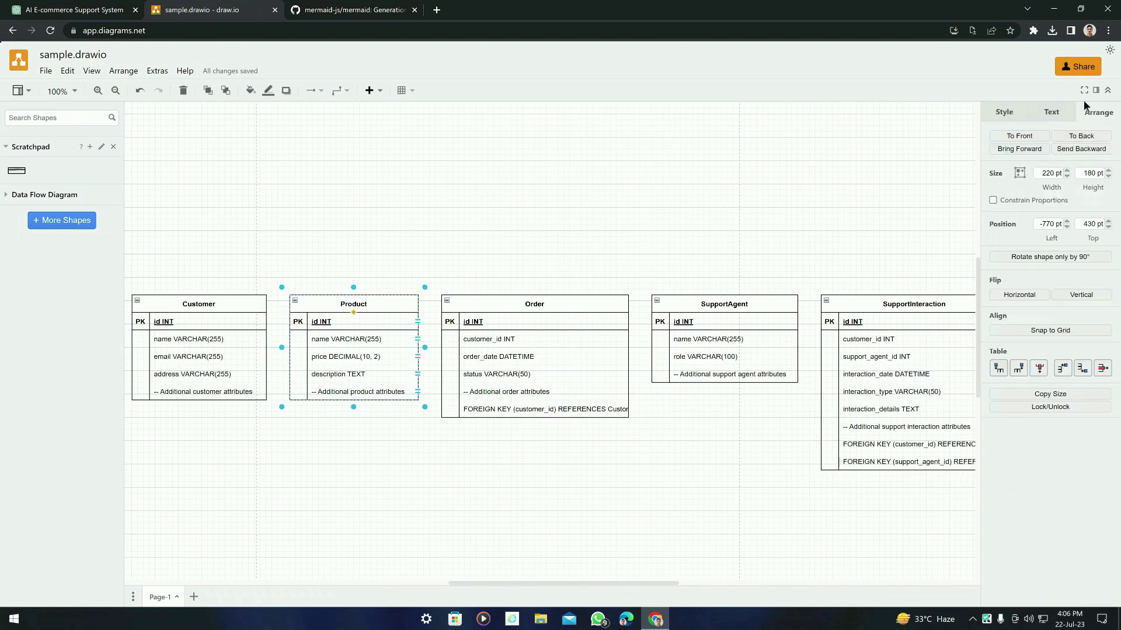
key(Escape)
click(1015, 113)
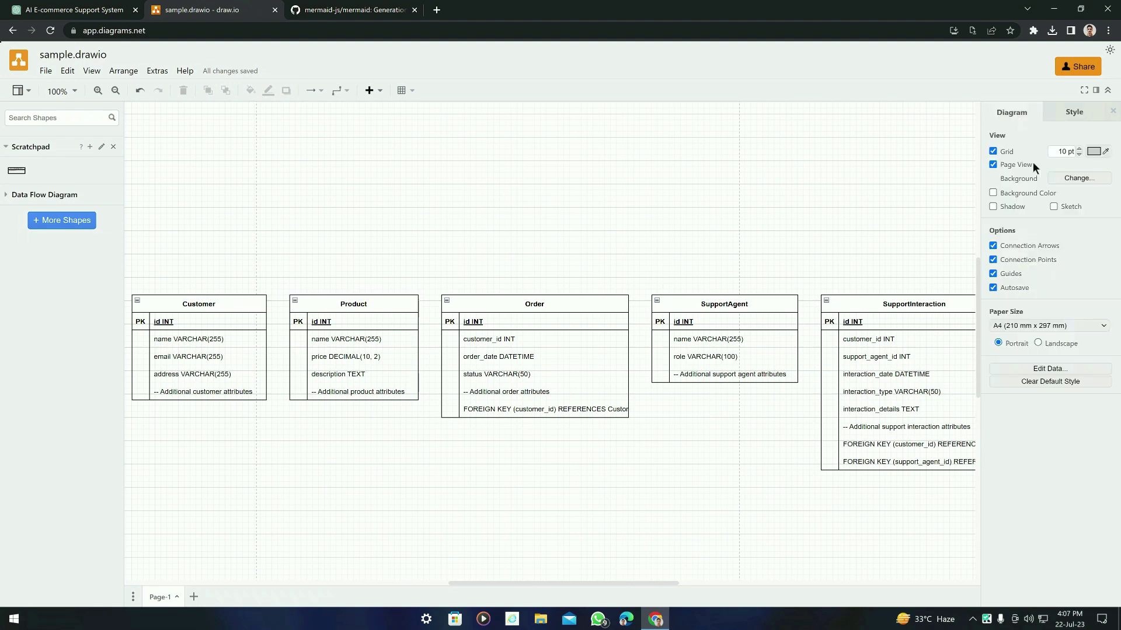
click(354, 303)
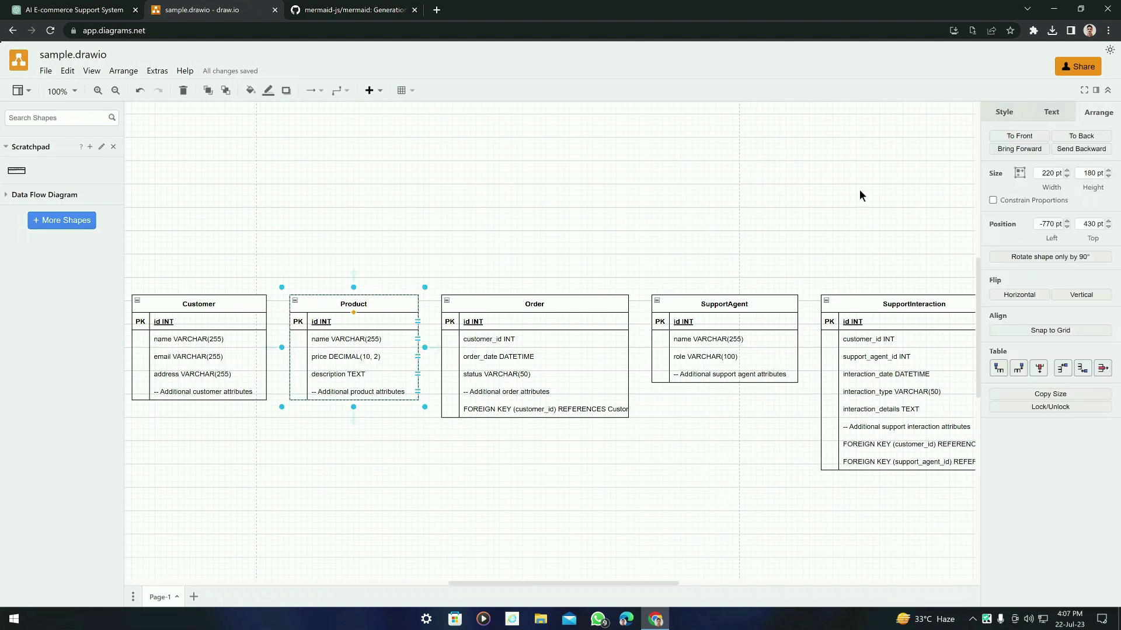
click(1012, 113)
click(1062, 159)
click(601, 303)
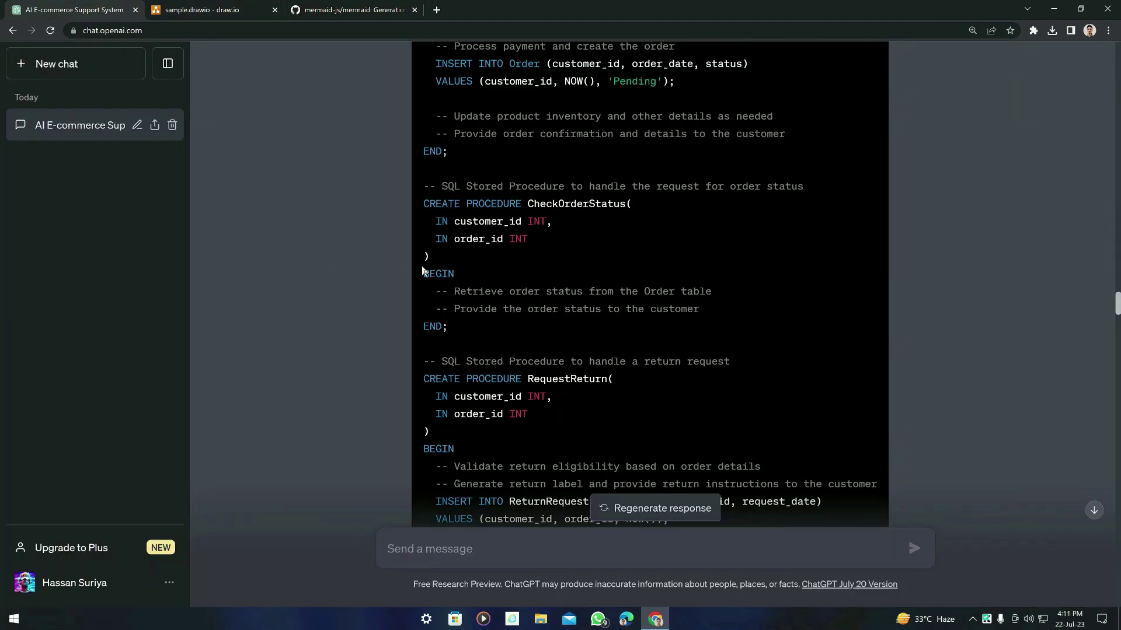
Scroll up through ChatGPT's stored procedures such as PlaceOrder and HandleCustomerSupportInteraction.
scroll(415, 270, up, 4)
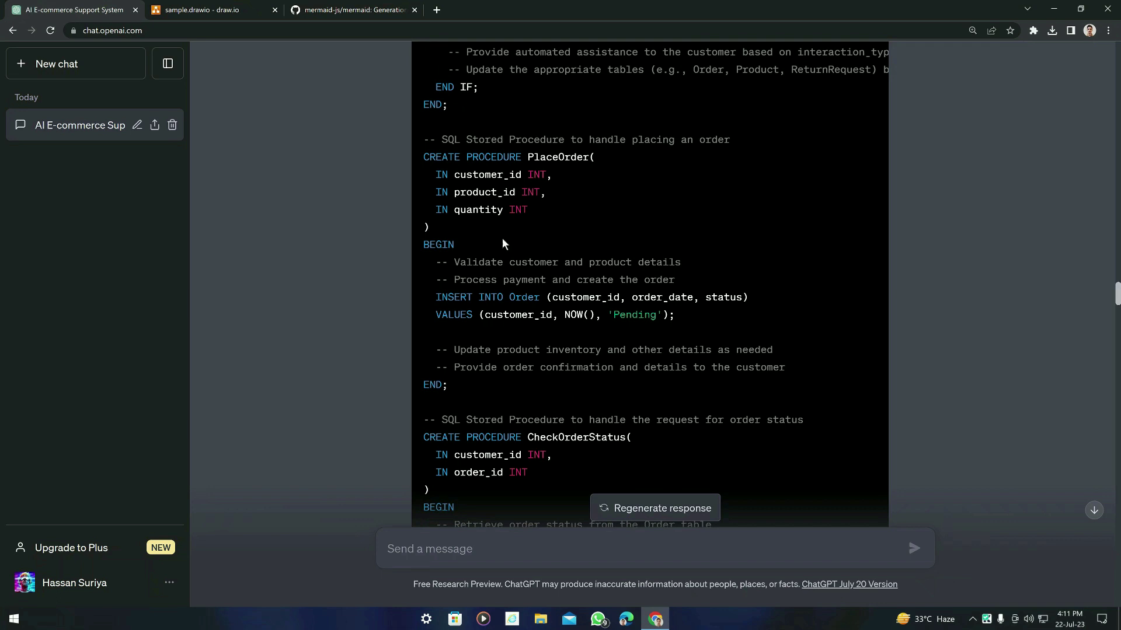
scroll(439, 256, up, 3)
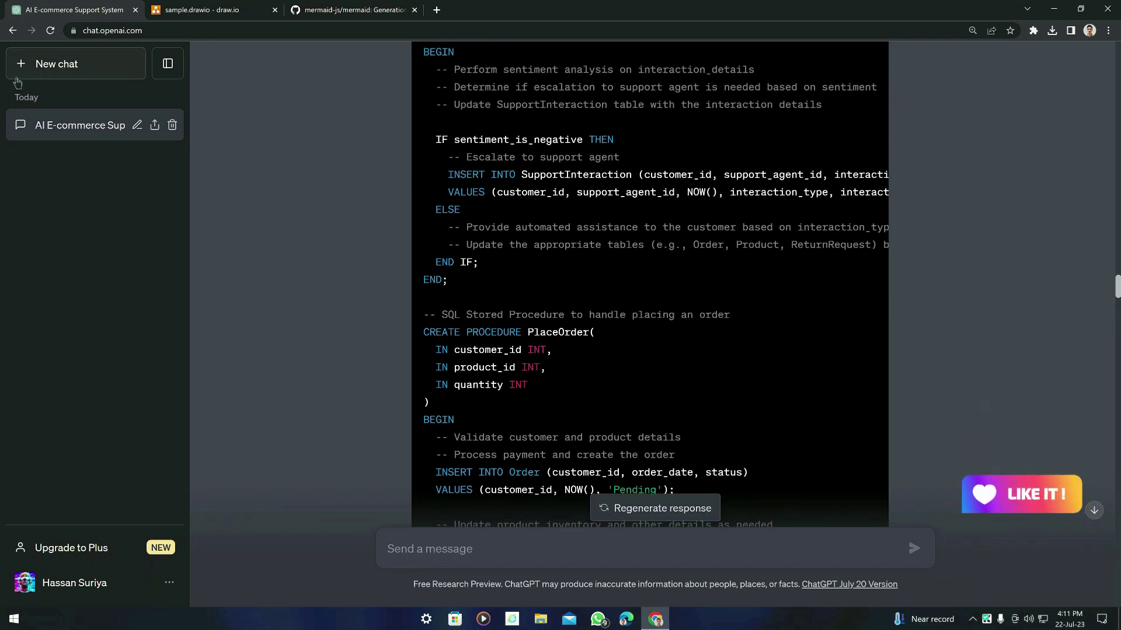
scroll(73, 75, up, 2)
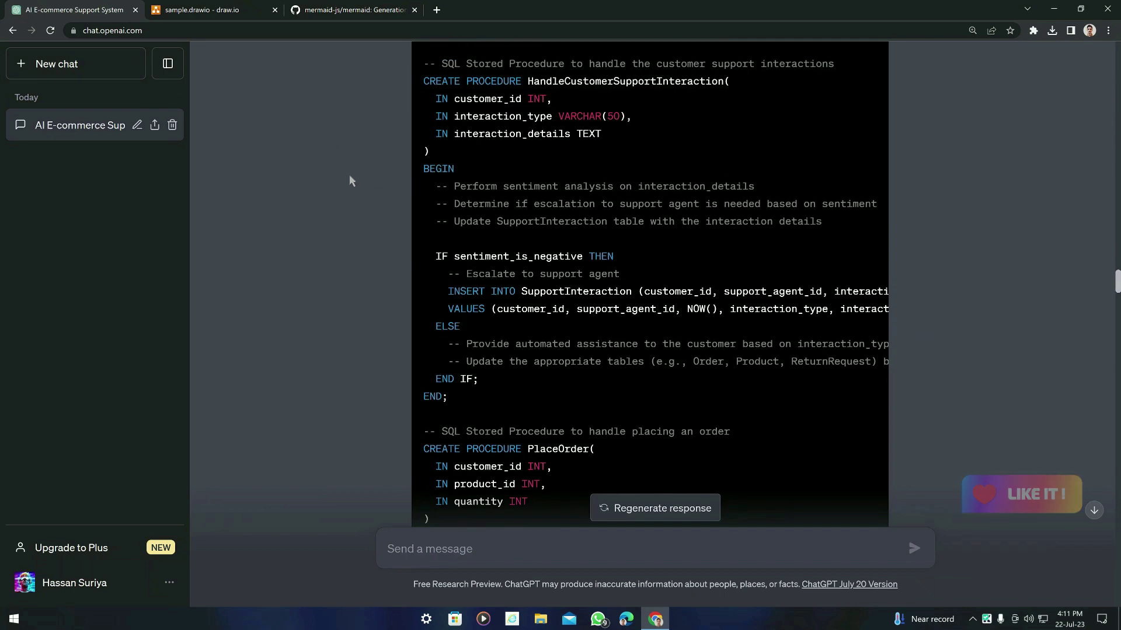